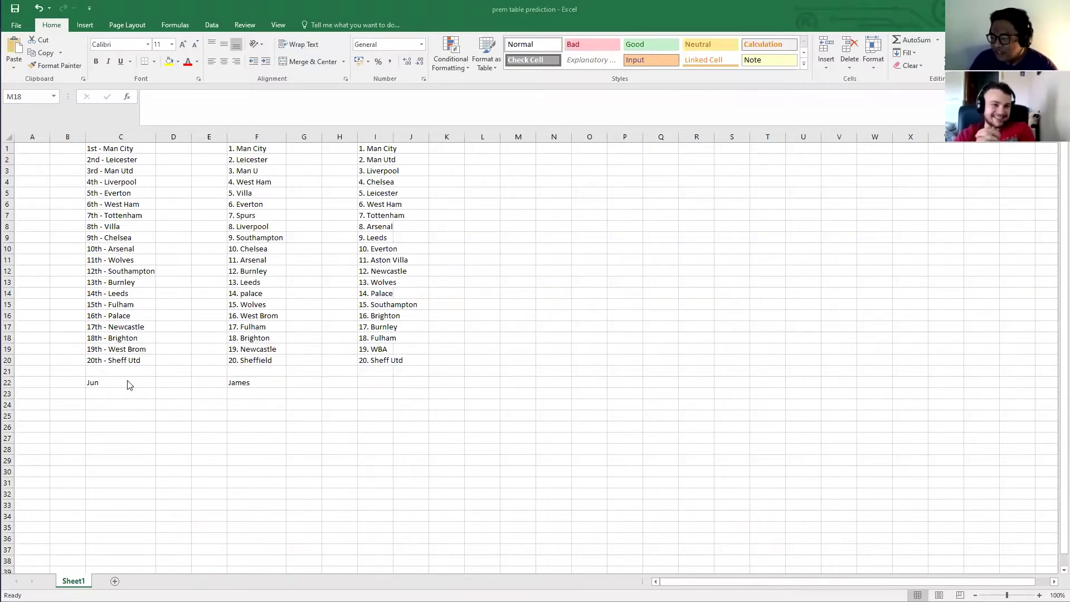
pyautogui.moveTo(121, 148); pyautogui.dragTo(119, 357)
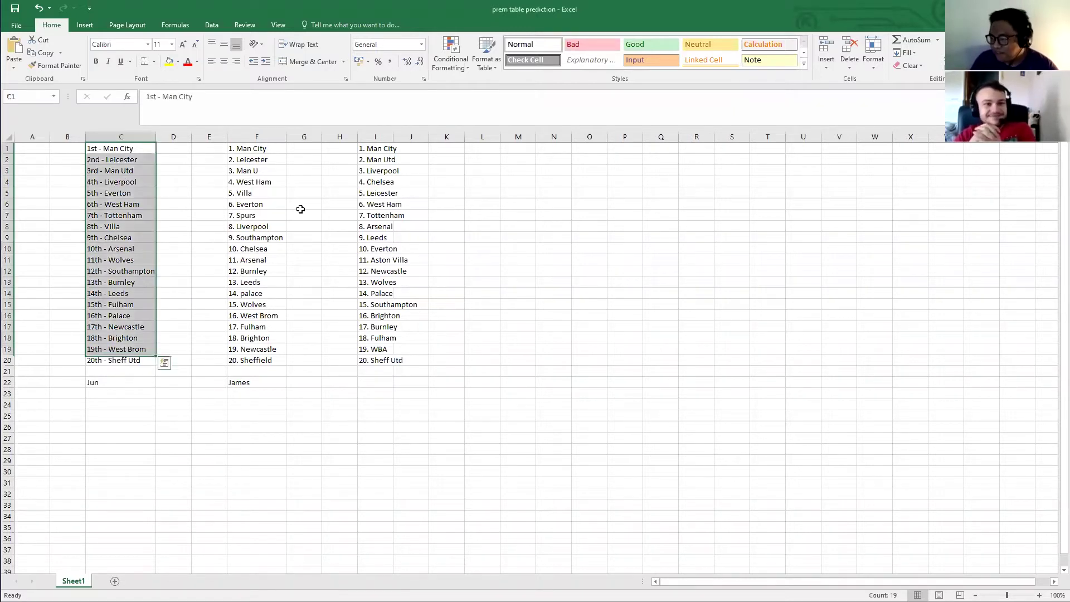
pyautogui.moveTo(265, 151); pyautogui.dragTo(261, 360)
pyautogui.moveTo(375, 359); pyautogui.dragTo(378, 149)
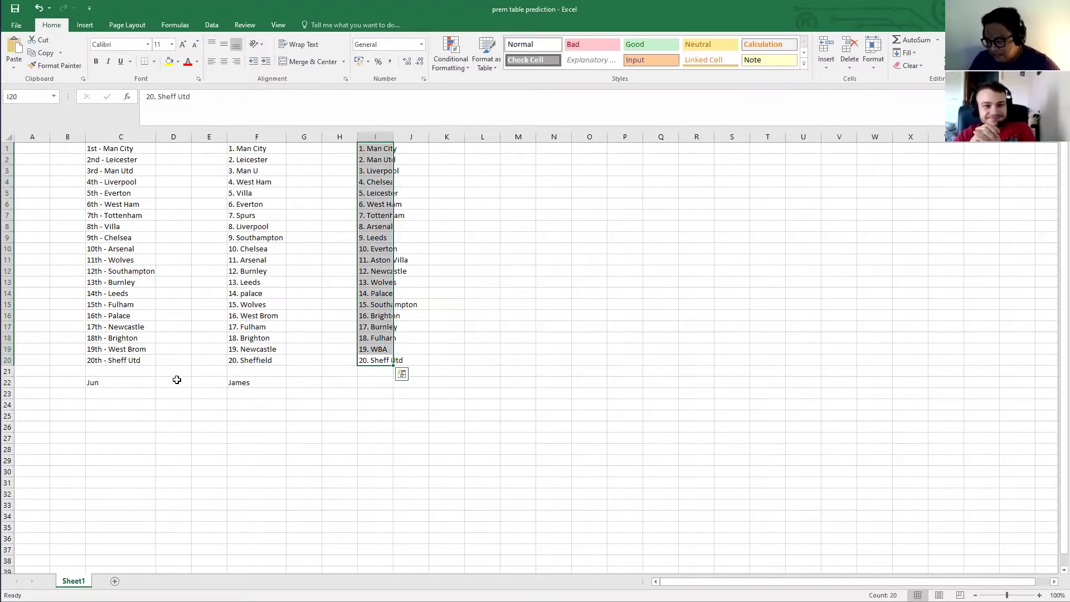
pyautogui.click(190, 369)
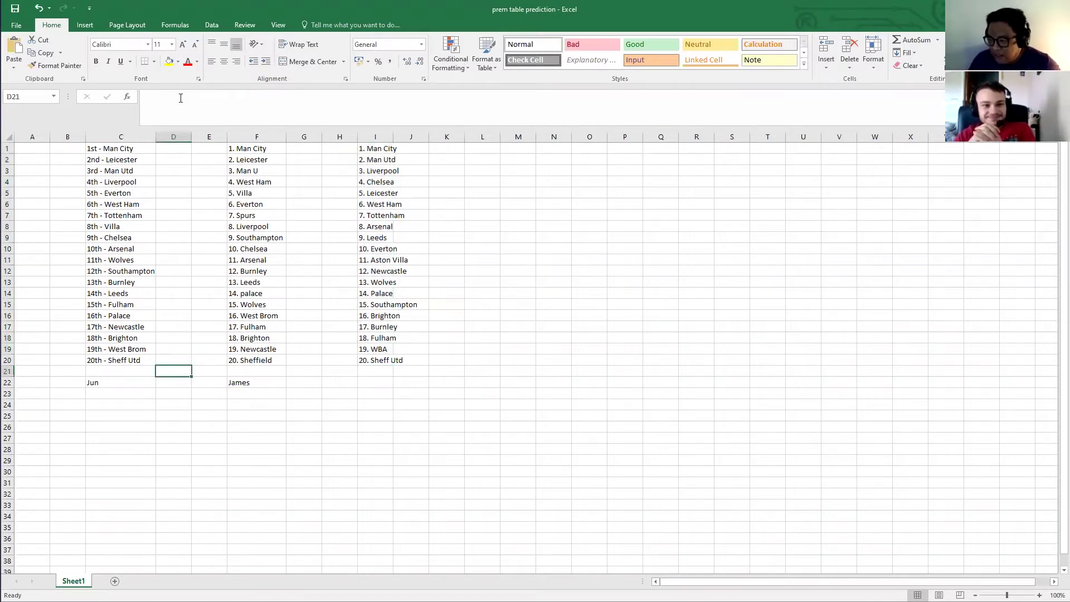
# Enter 0 as the Man City difference in D1 and G1, and centre-align columns D and G.
pyautogui.click(175, 150)
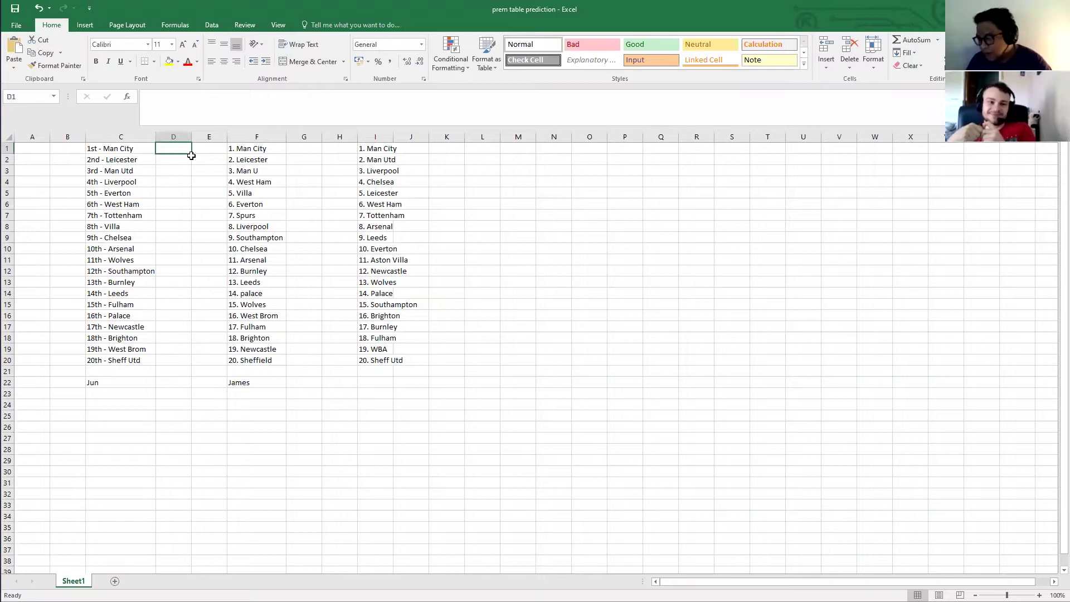
pyautogui.click(316, 181)
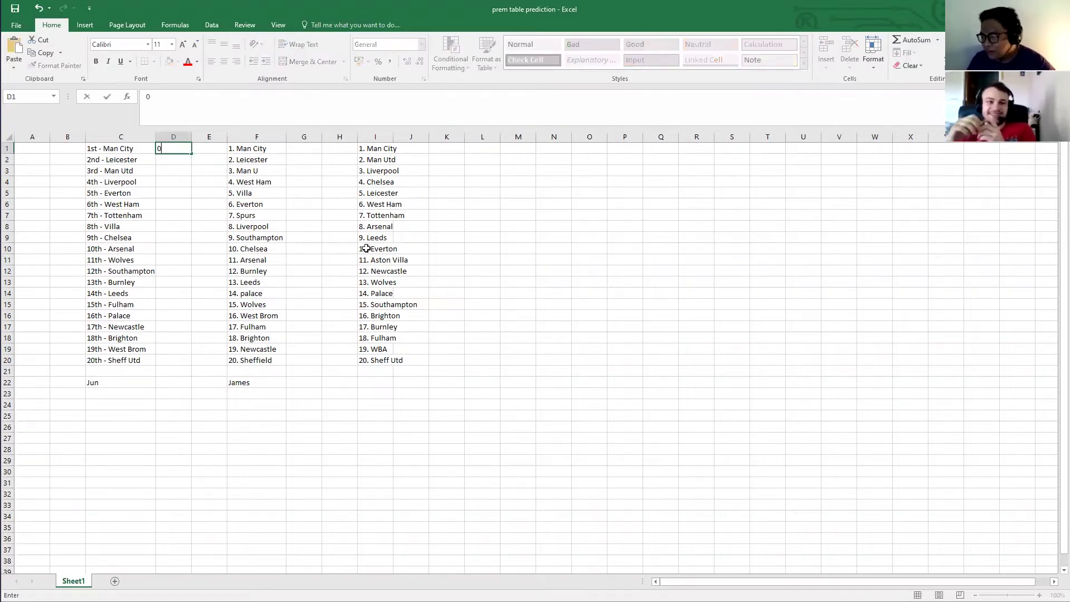
pyautogui.click(174, 136)
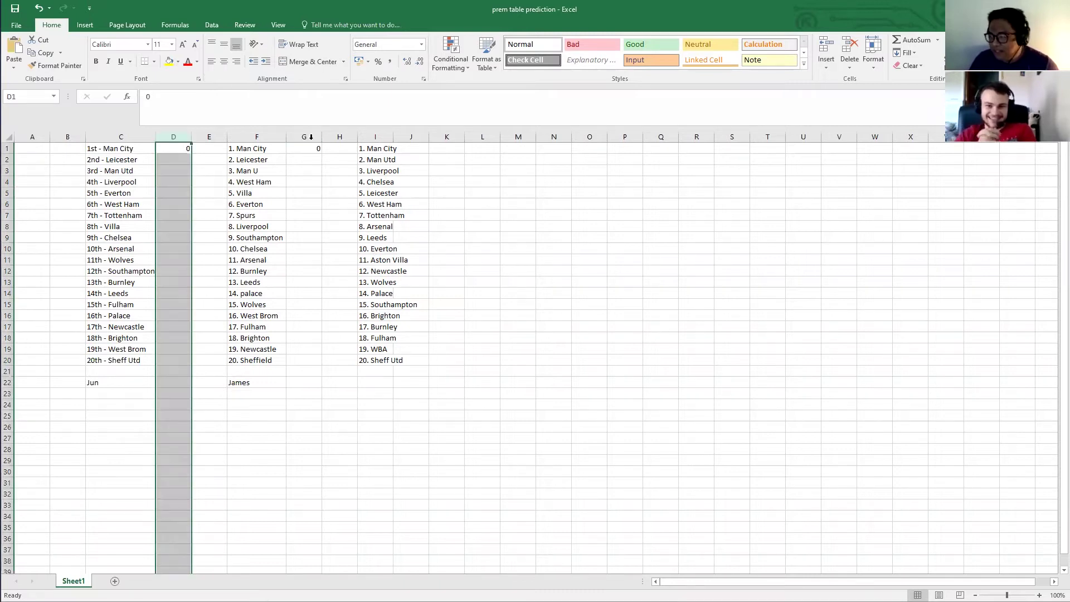
# Enter 3 as the position difference for Leicester in both D2 and G2.
pyautogui.click(176, 162)
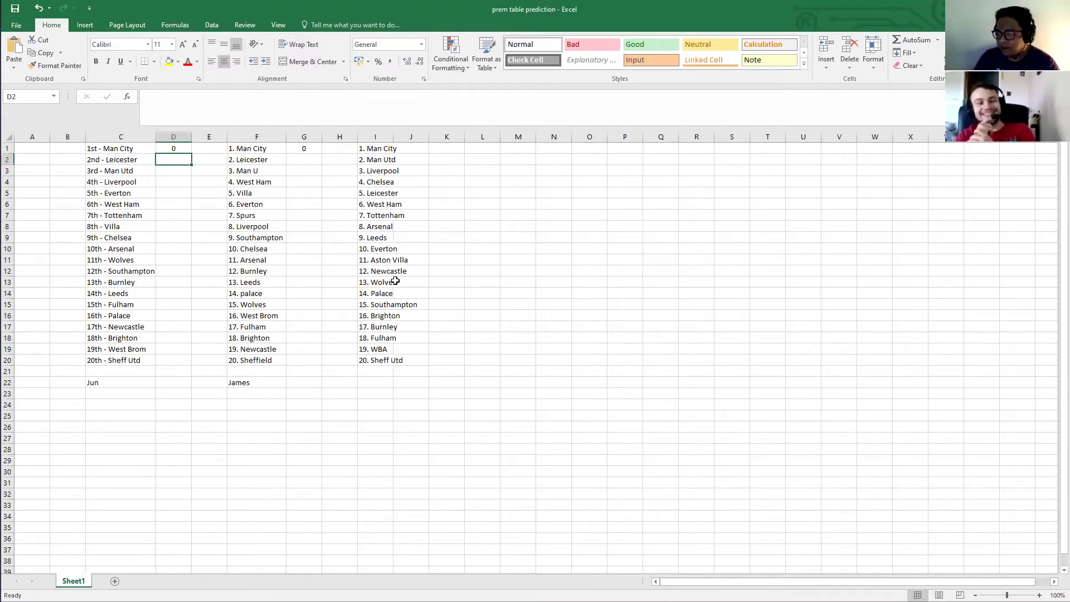
pyautogui.write('3')
pyautogui.press('Tab')
pyautogui.press('Tab')
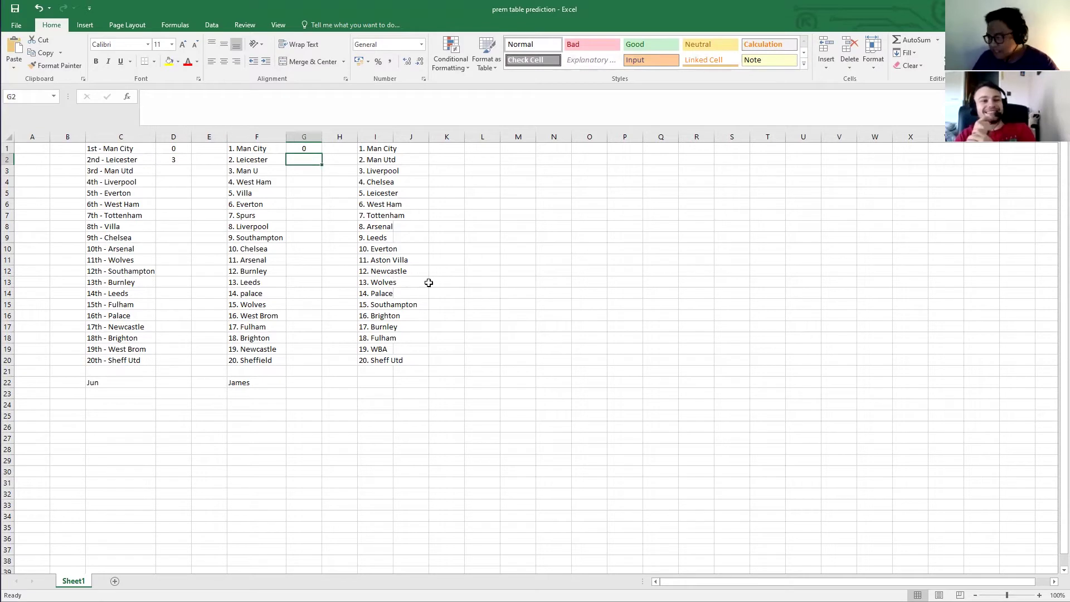
pyautogui.write('3')
pyautogui.click(446, 282)
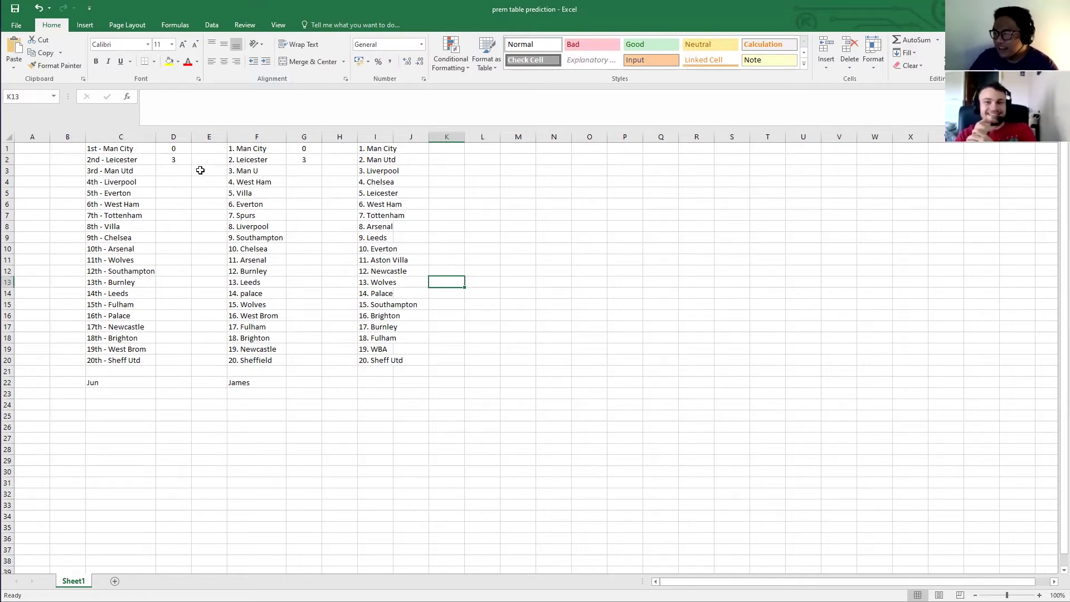
# Enter 1 as the position difference for Man Utd in both D3 and G3.
pyautogui.click(173, 170)
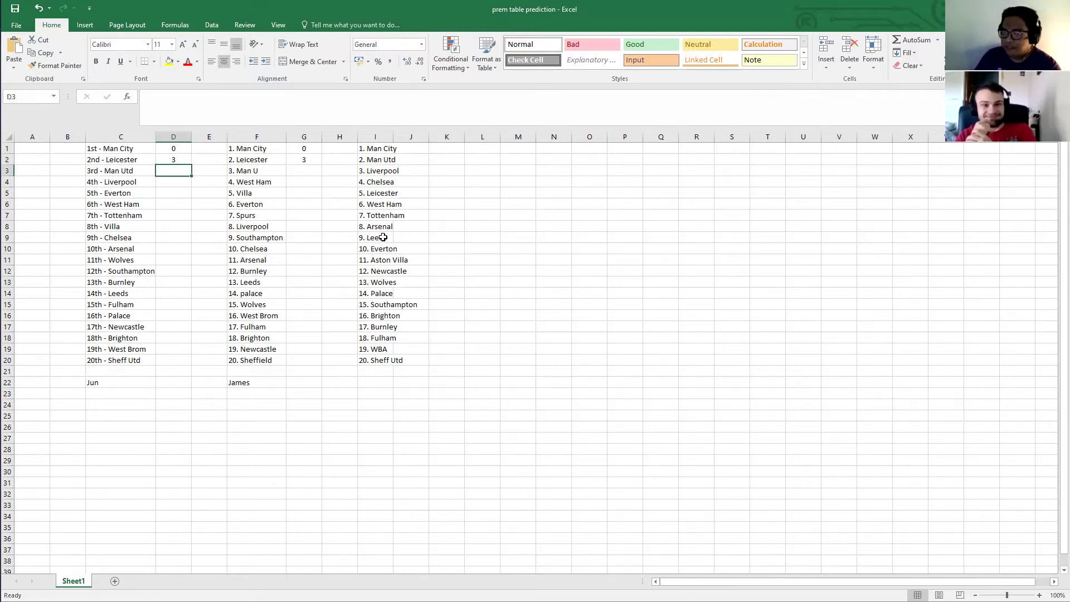
pyautogui.write('1')
pyautogui.press('Tab')
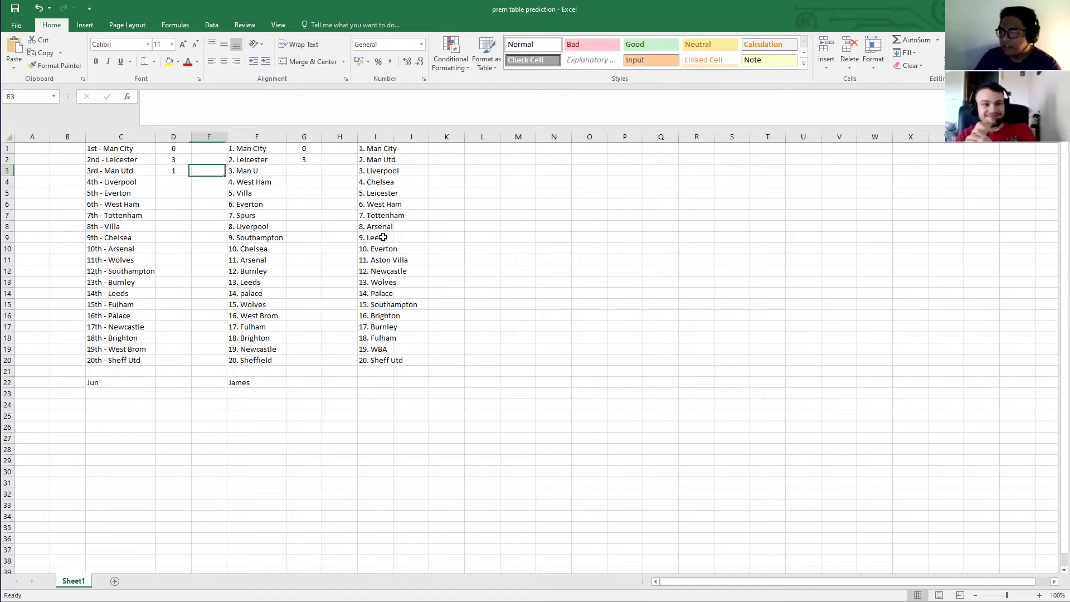
pyautogui.click(304, 171)
pyautogui.write('1')
pyautogui.press('Return')
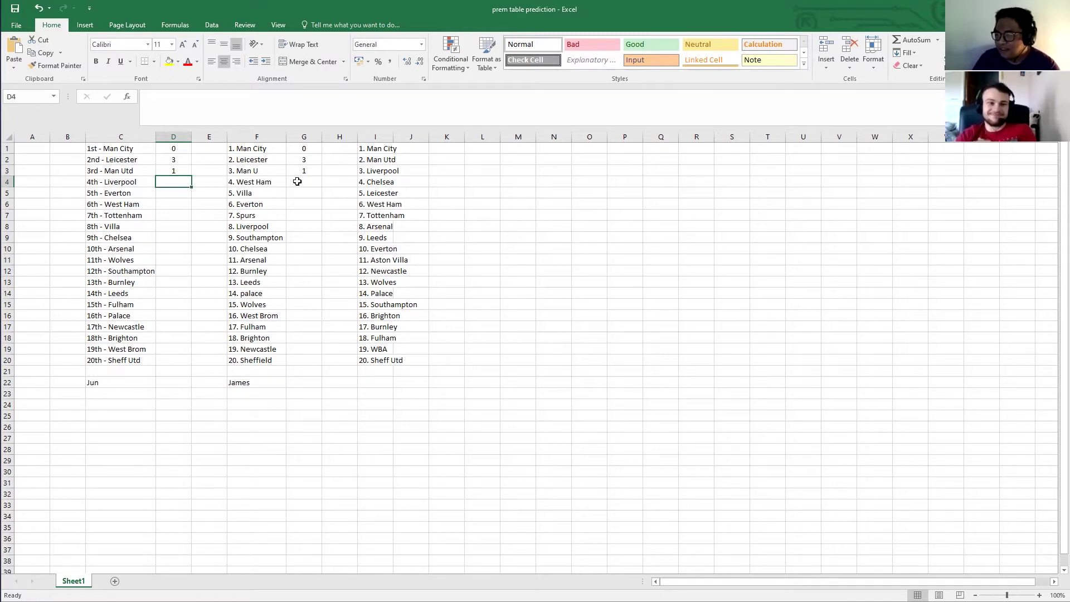
# Enter the row 4 differences: 1 for Liverpool in D4 and 2 for West Ham in G4.
pyautogui.write('1')
pyautogui.press('Tab')
pyautogui.press('Tab')
pyautogui.press('Tab')
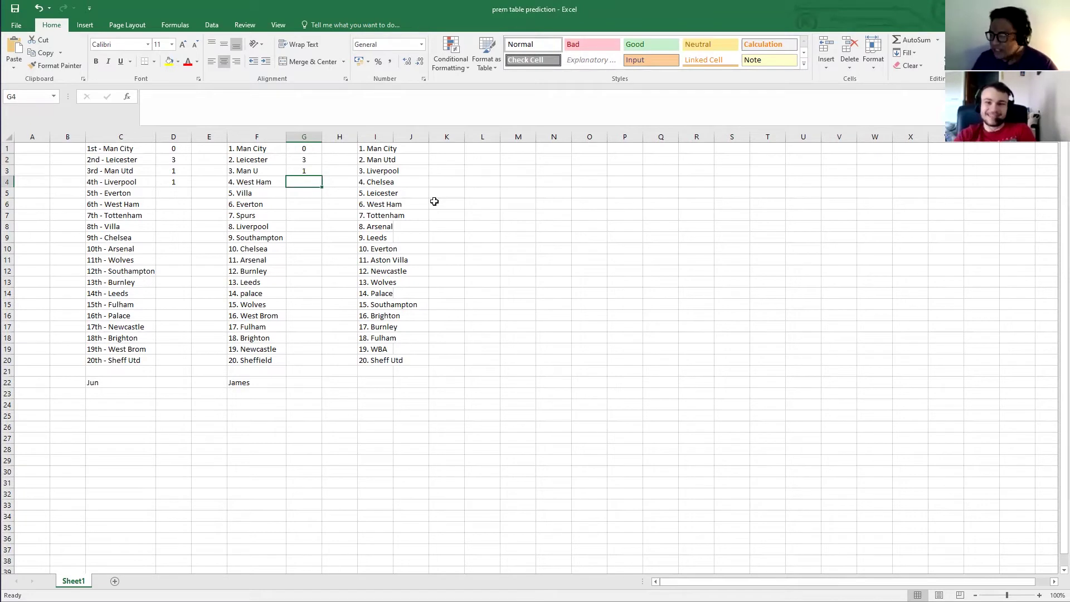
pyautogui.write('2')
pyautogui.click(345, 250)
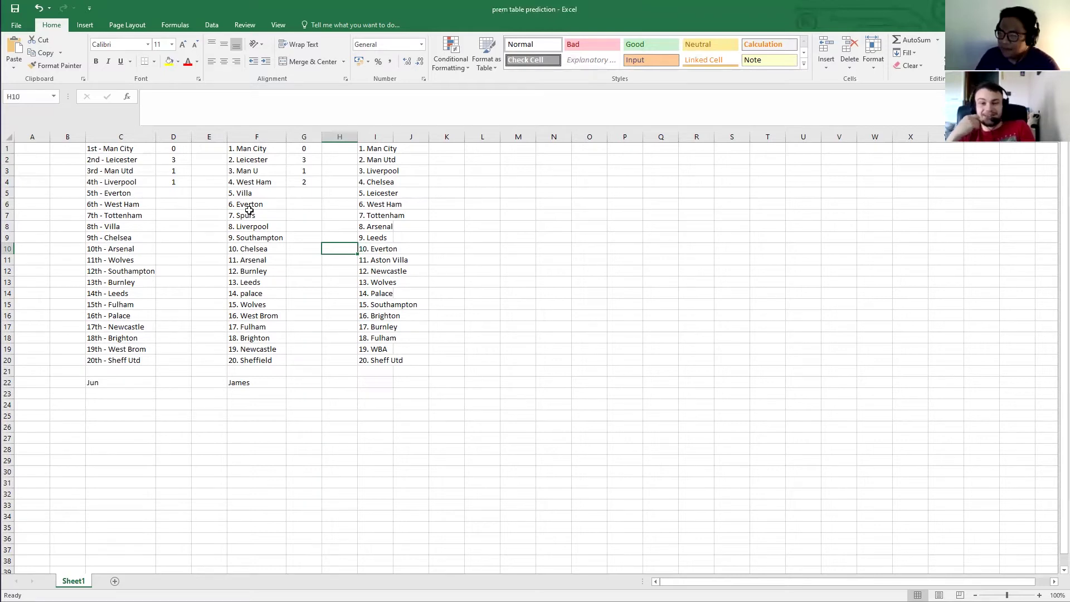
# Enter the row 5 differences: 5 for Everton in D5 and 6 for Villa in G5.
pyautogui.click(372, 193)
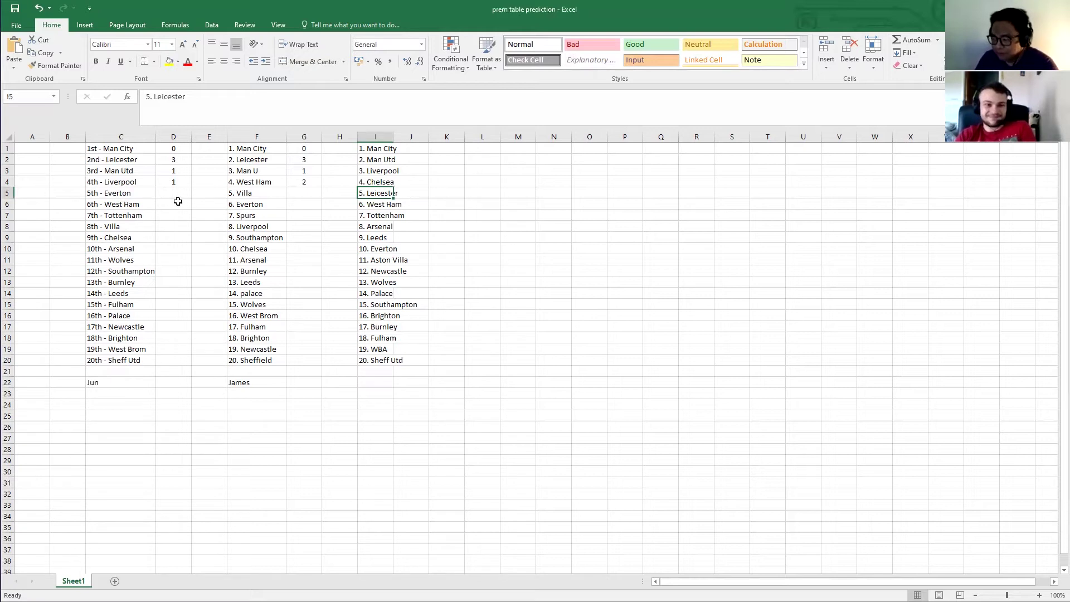
pyautogui.click(154, 195)
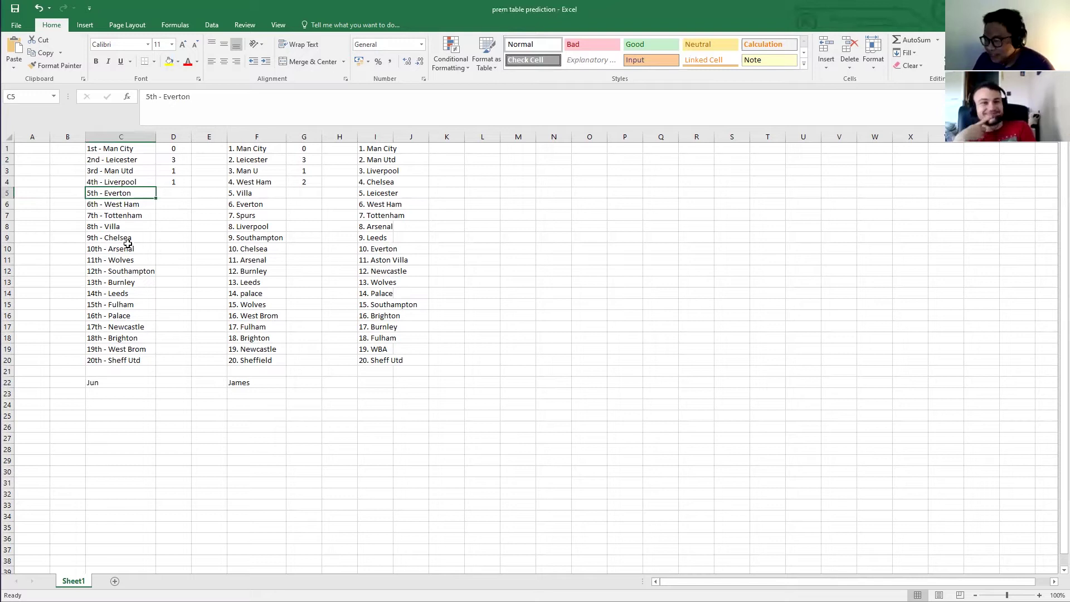
pyautogui.click(120, 216)
pyautogui.click(122, 248)
pyautogui.press('Right')
pyautogui.press('Up')
pyautogui.press('Up')
pyautogui.press('Up')
pyautogui.press('Up')
pyautogui.press('Up')
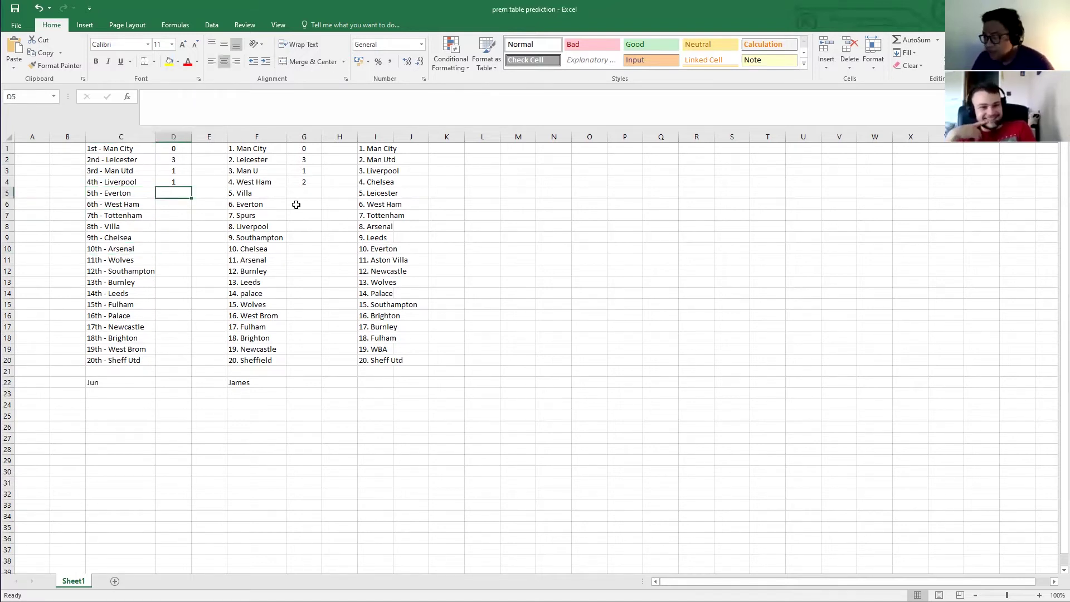
pyautogui.write('5')
pyautogui.press('Right')
pyautogui.press('Right')
pyautogui.press('Right')
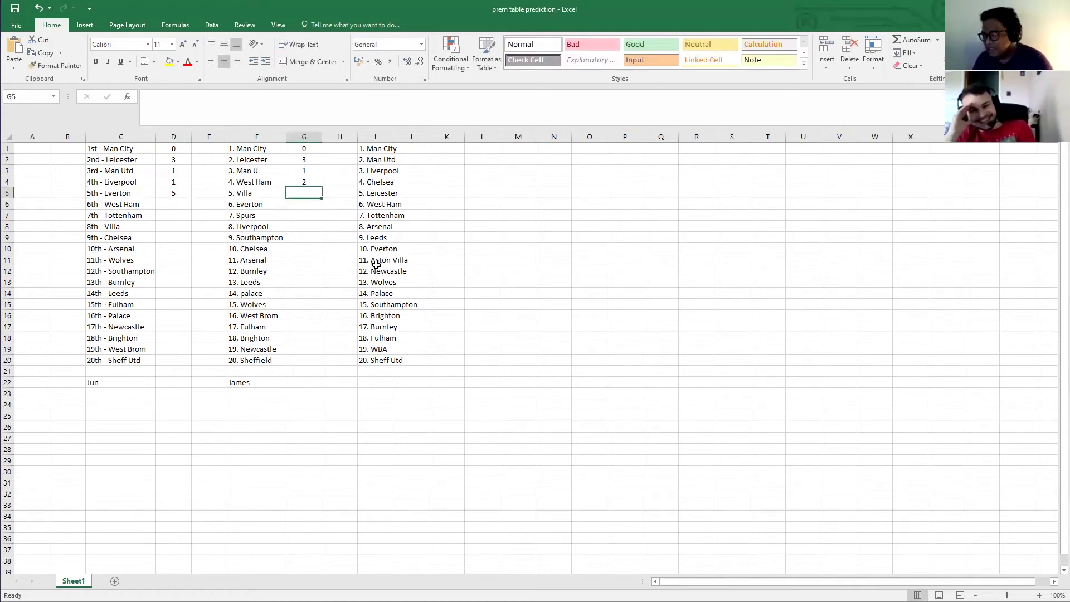
pyautogui.write('6')
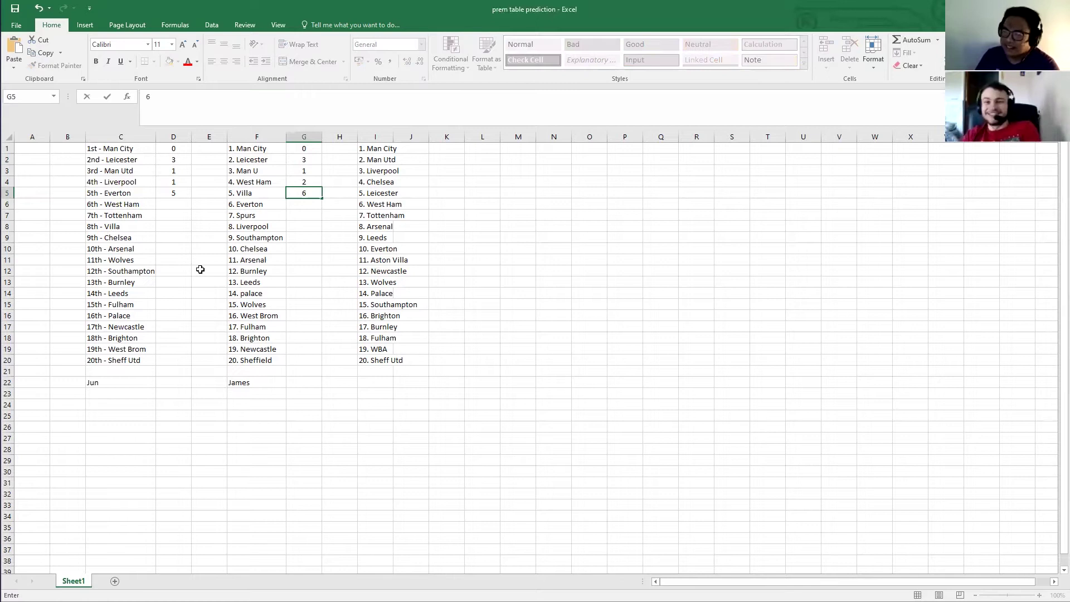
pyautogui.click(202, 271)
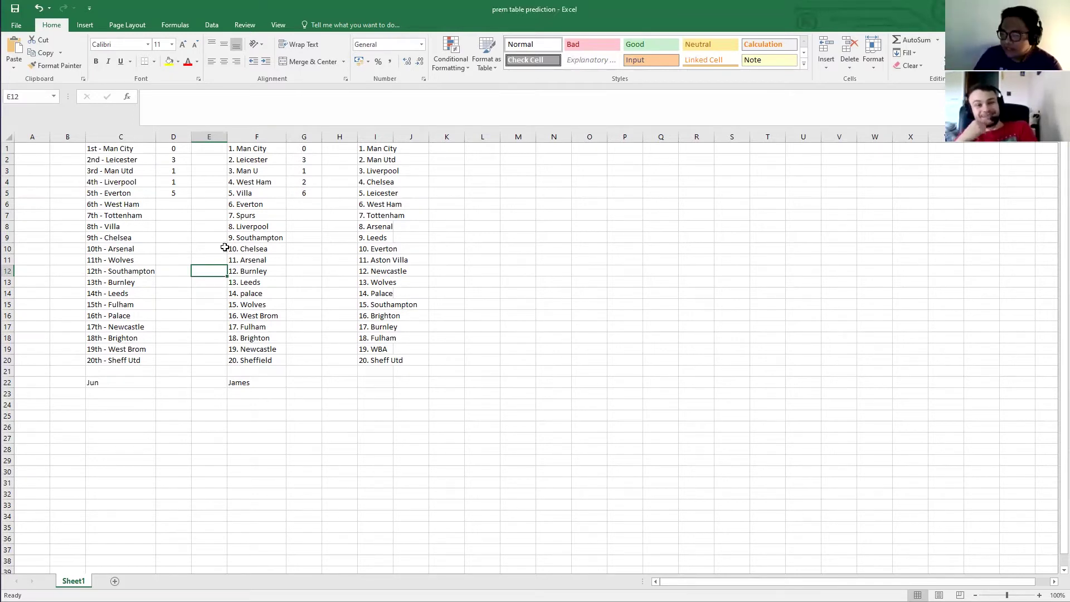
# Enter the row 6 differences: 0 for West Ham in D6 and 4 for Everton in G6.
pyautogui.click(173, 205)
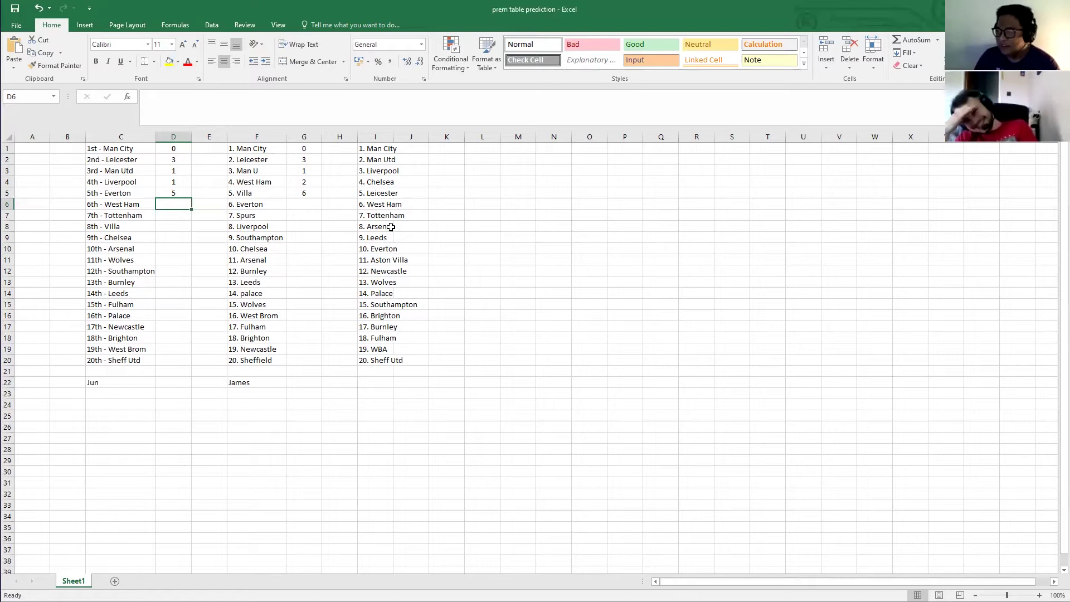
pyautogui.write('0')
pyautogui.click(298, 203)
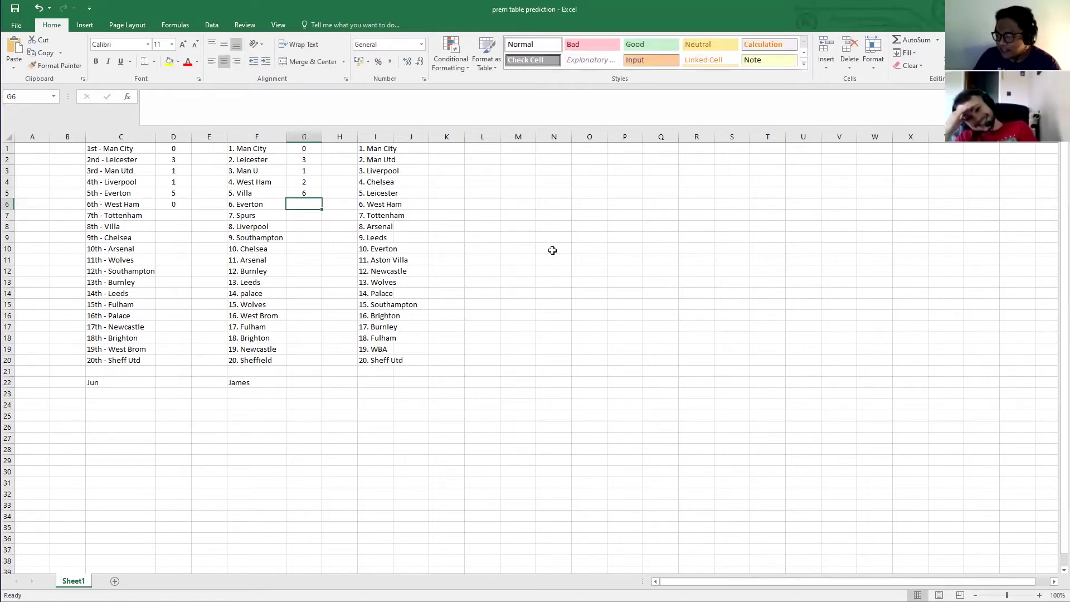
pyautogui.write('4')
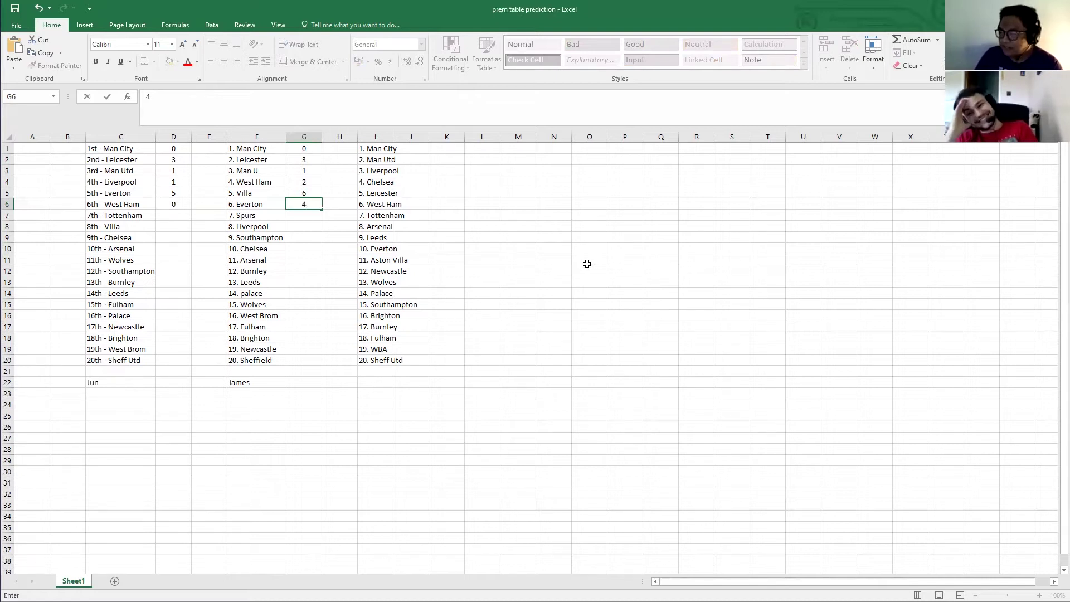
pyautogui.press('Return')
# Enter 0 as the position difference for Tottenham in both D7 and G7.
pyautogui.press('Left')
pyautogui.press('Left')
pyautogui.press('Left')
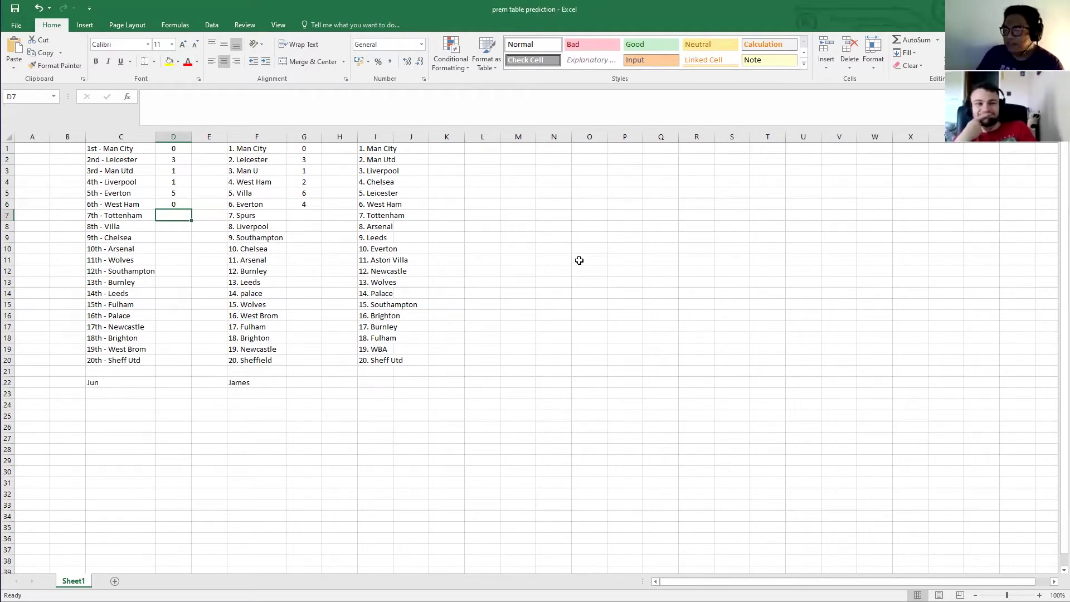
pyautogui.write('0')
pyautogui.press('Right')
pyautogui.press('Right')
pyautogui.press('Right')
pyautogui.write('0')
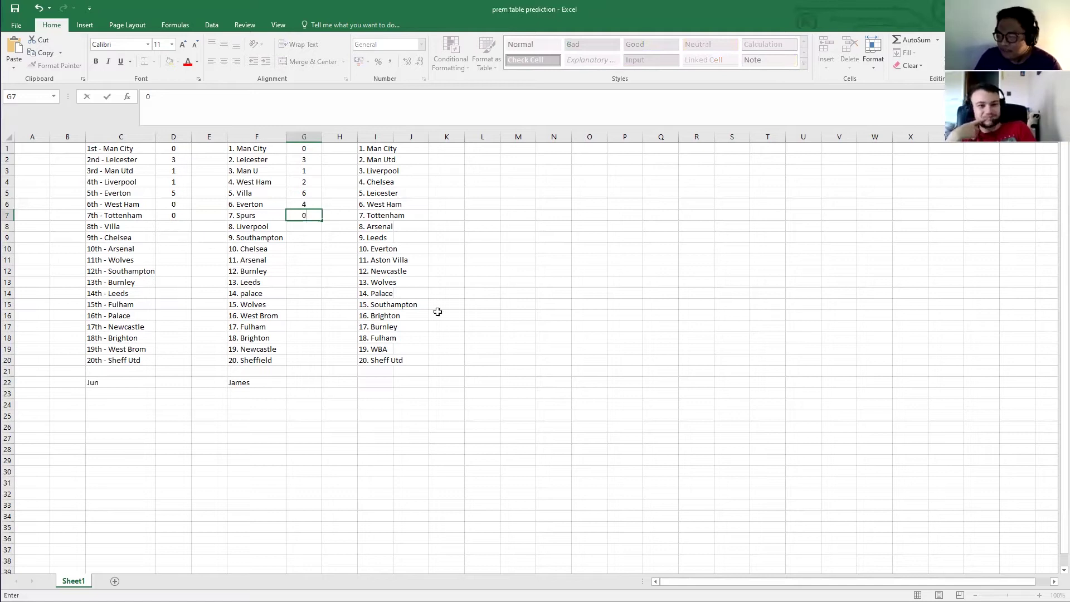
pyautogui.press('Return')
# Enter 0 as the position difference for Sheffield United in both D20 and G20.
pyautogui.press('Left')
pyautogui.press('Left')
pyautogui.press('Left')
pyautogui.press('Down')
pyautogui.press('Down')
pyautogui.press('Down')
pyautogui.press('Down')
pyautogui.press('Down')
pyautogui.press('Down')
pyautogui.press('Down')
pyautogui.press('Down')
pyautogui.press('Down')
pyautogui.press('Down')
pyautogui.press('Down')
pyautogui.press('Down')
pyautogui.write('0')
pyautogui.click(334, 295)
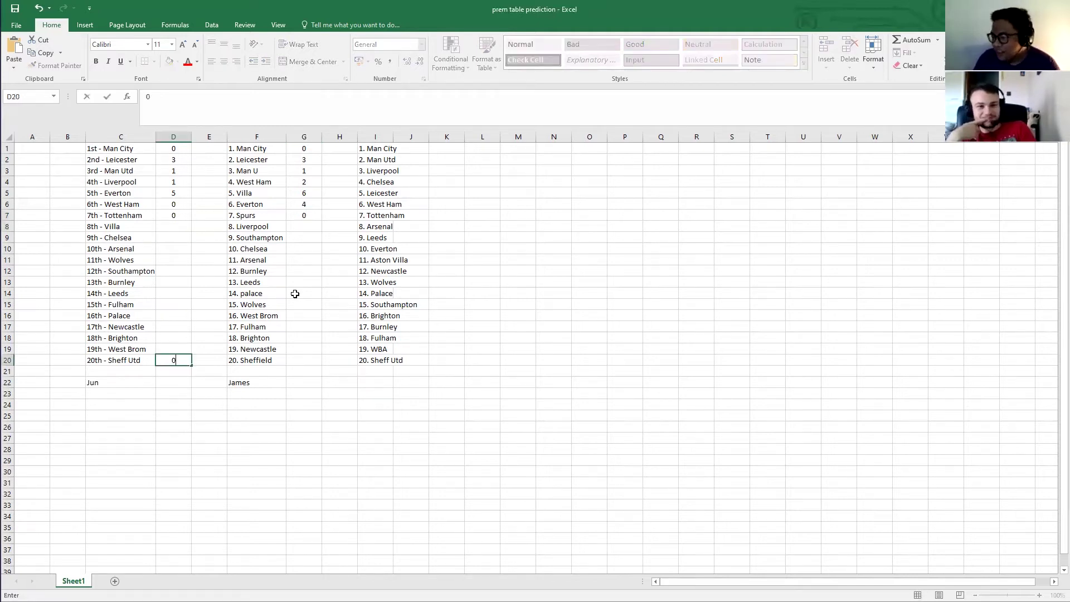
# Enter the row 8 differences: 3 for Villa in D8 and 5 for Liverpool in G8.
pyautogui.click(168, 225)
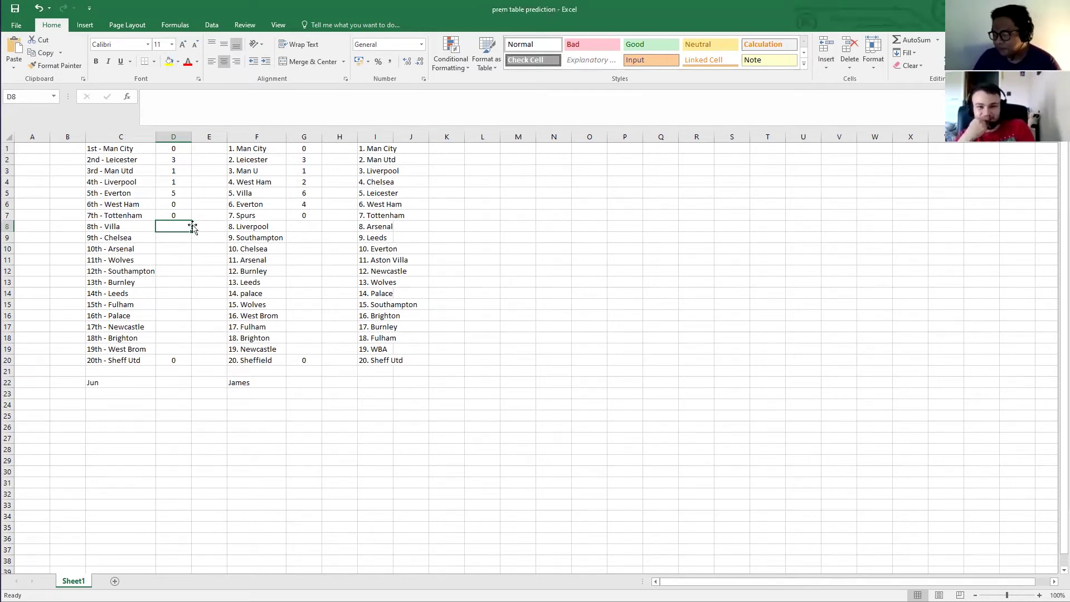
pyautogui.write('3')
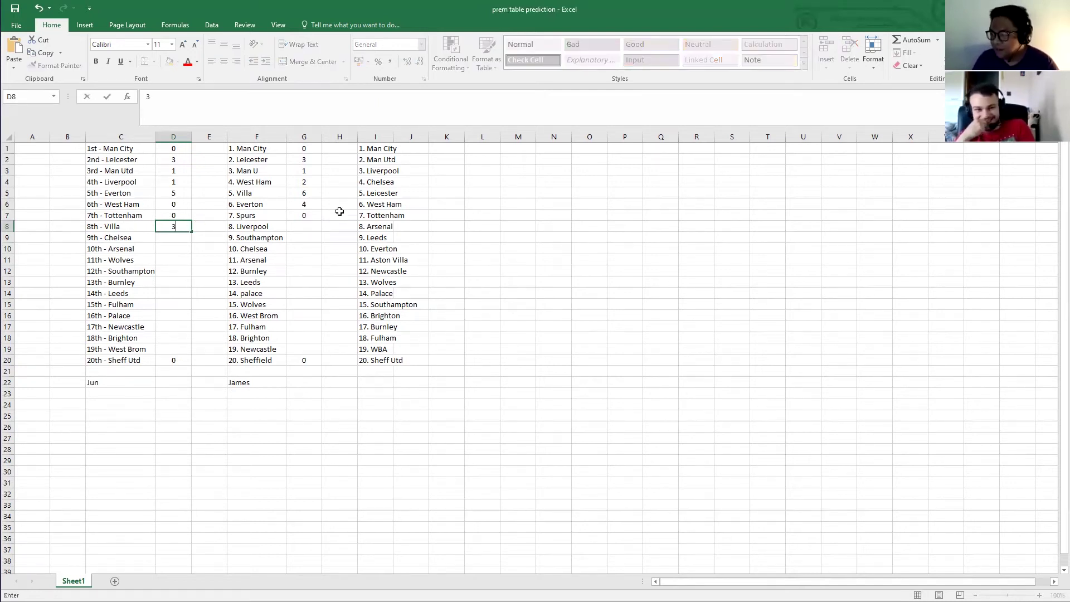
pyautogui.press('Tab')
pyautogui.press('Tab')
pyautogui.press('Tab')
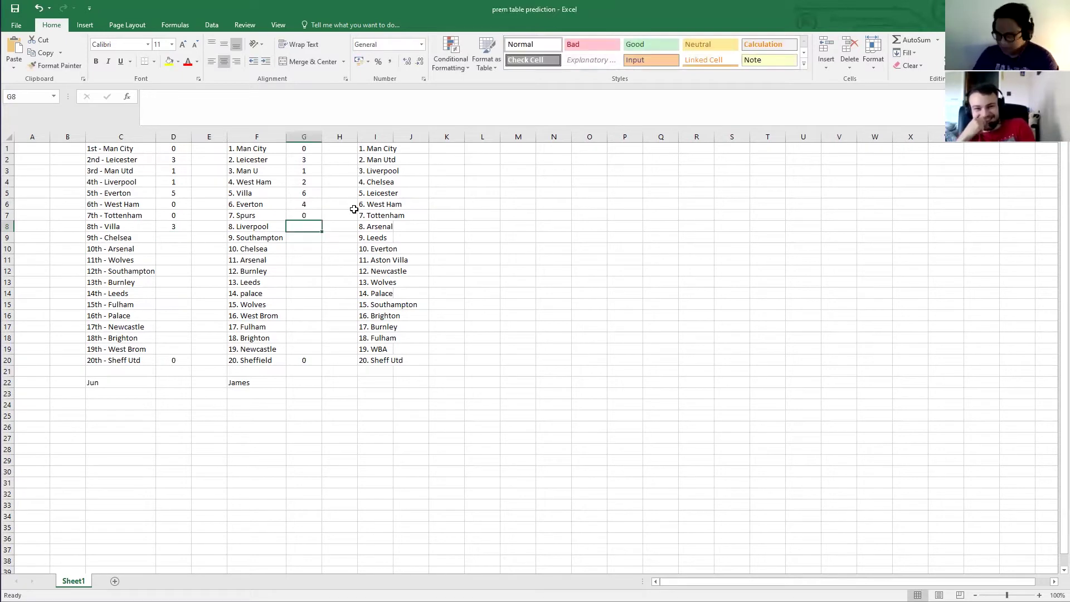
pyautogui.write('5')
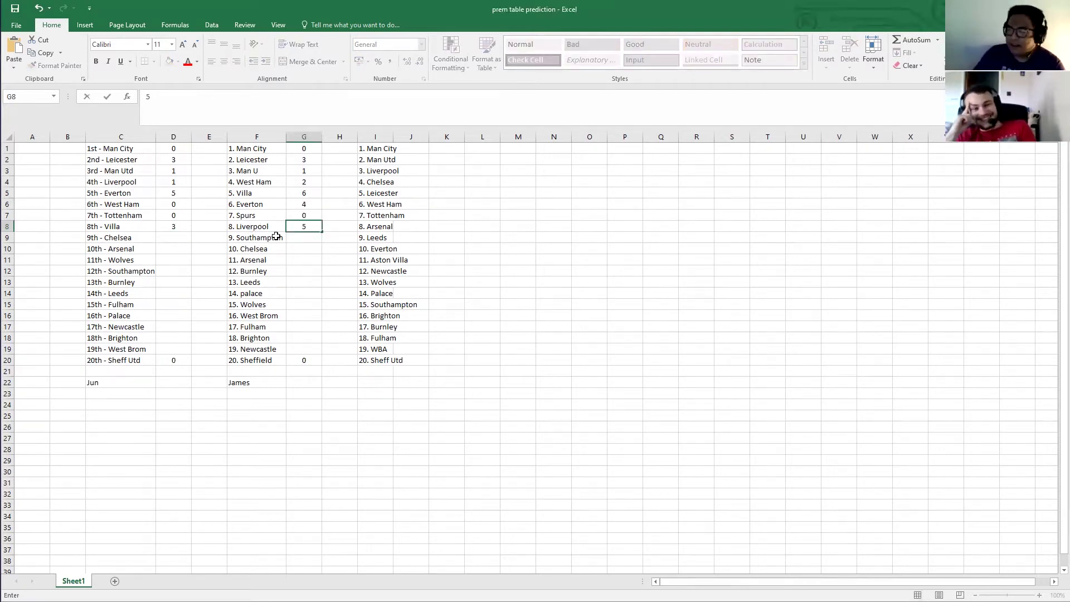
pyautogui.click(268, 226)
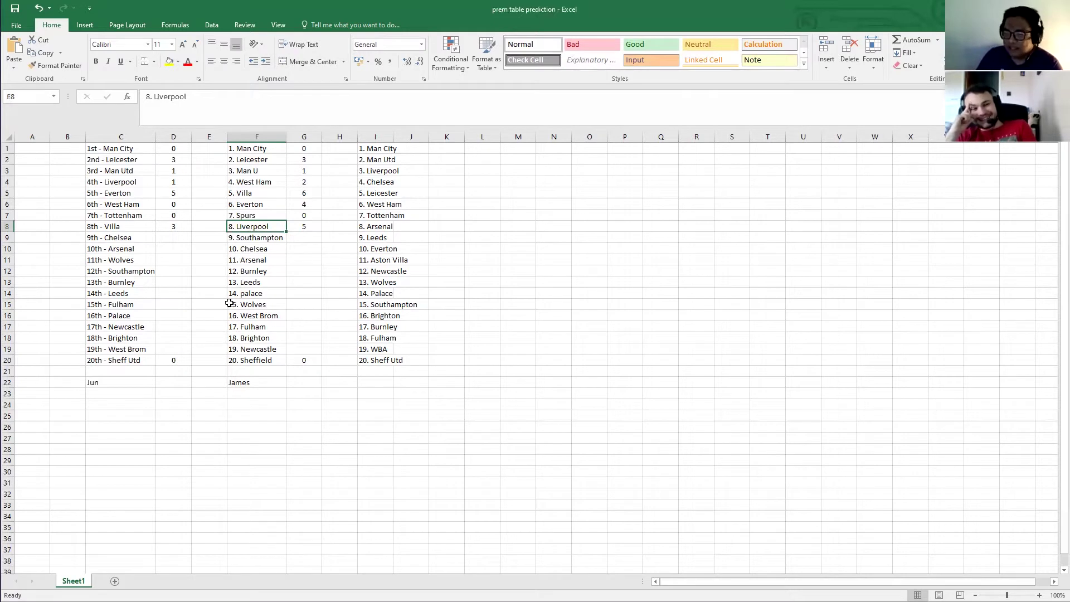
# Enter 5 as the position difference for Chelsea in D9.
pyautogui.click(294, 268)
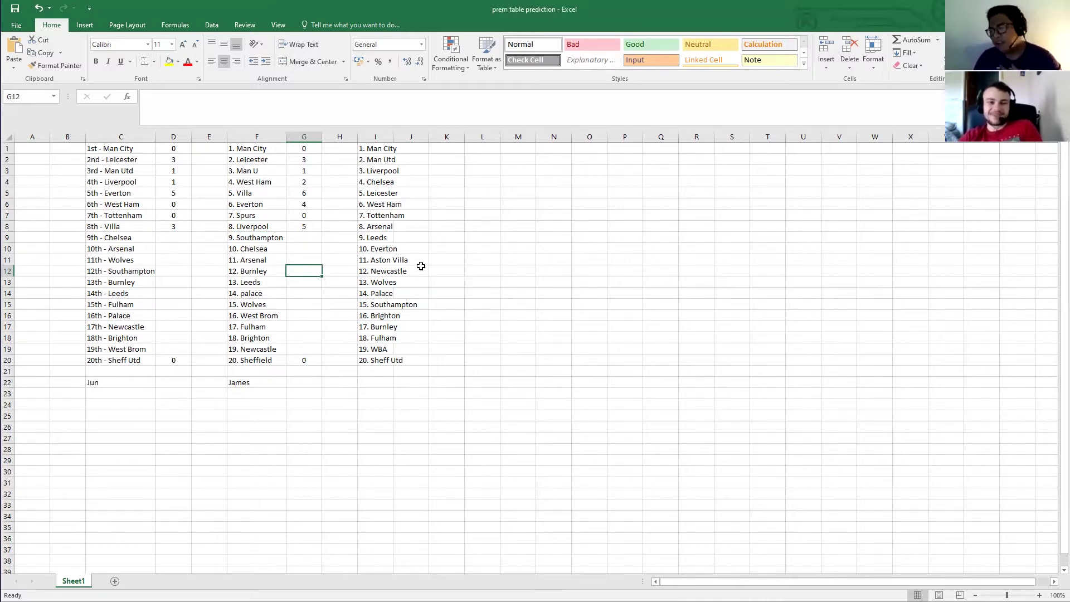
pyautogui.click(154, 183)
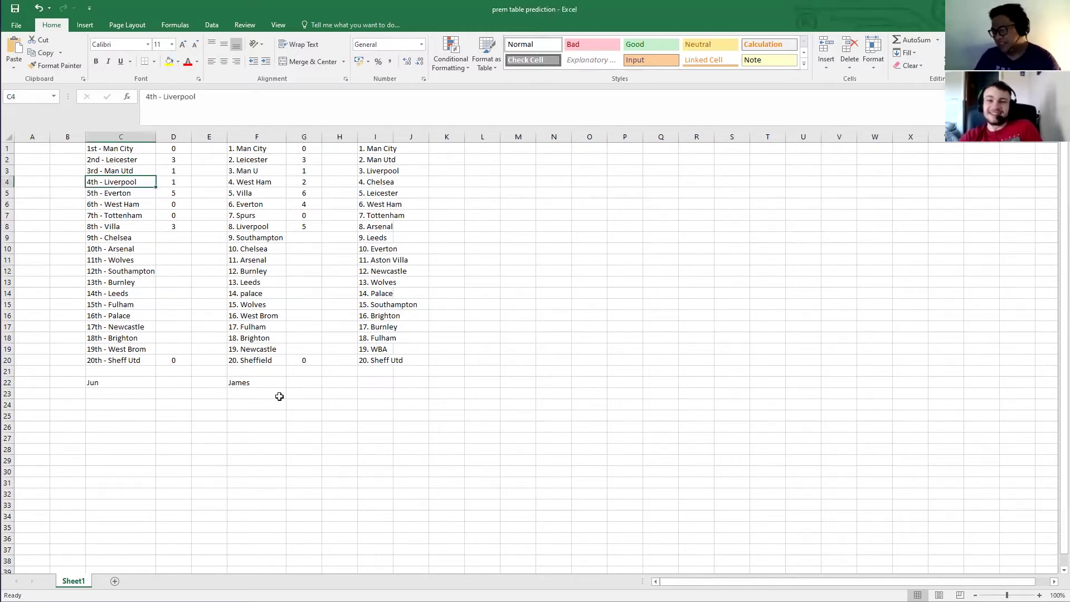
pyautogui.click(178, 237)
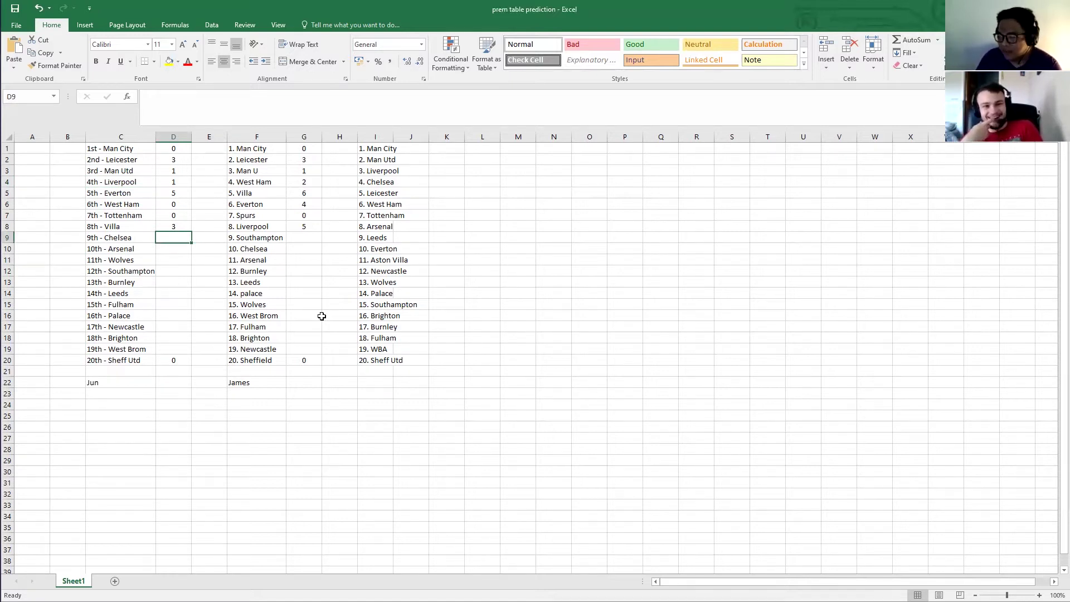
pyautogui.write('5')
pyautogui.press('Tab')
pyautogui.press('Tab')
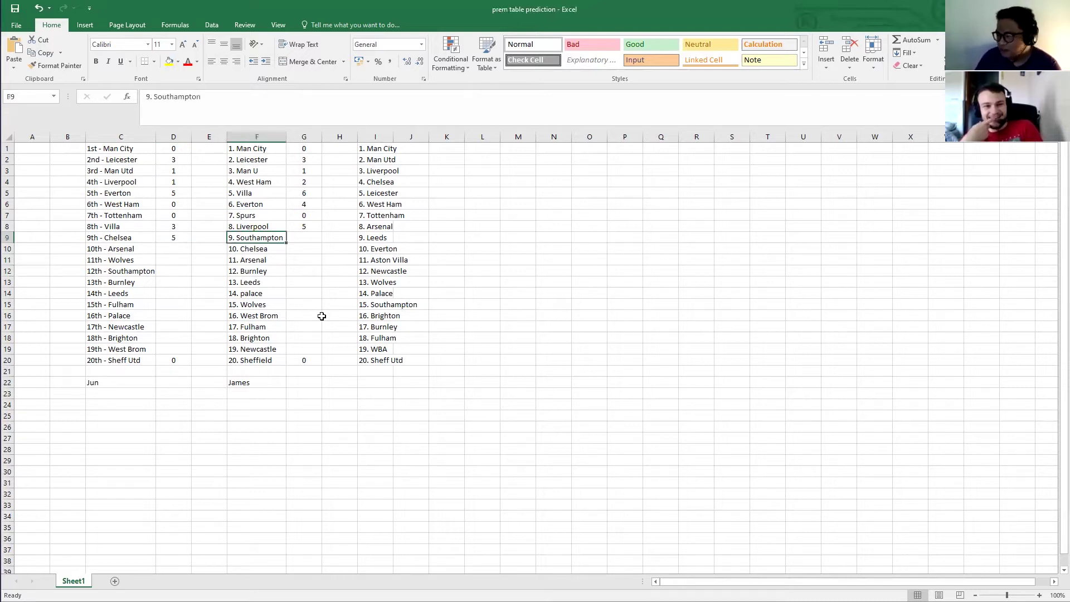
# Enter 6 as the position difference for Southampton in G9.
pyautogui.press('Tab')
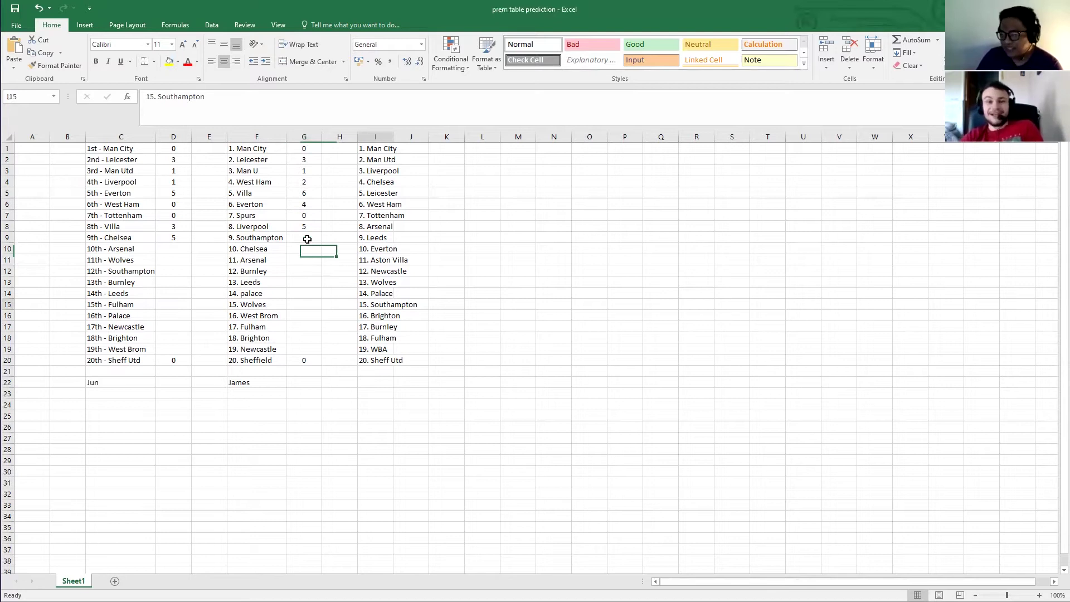
pyautogui.press('Left')
pyautogui.press('Left')
pyautogui.press('Up')
pyautogui.press('Up')
pyautogui.press('Up')
pyautogui.press('Up')
pyautogui.press('Up')
pyautogui.press('Up')
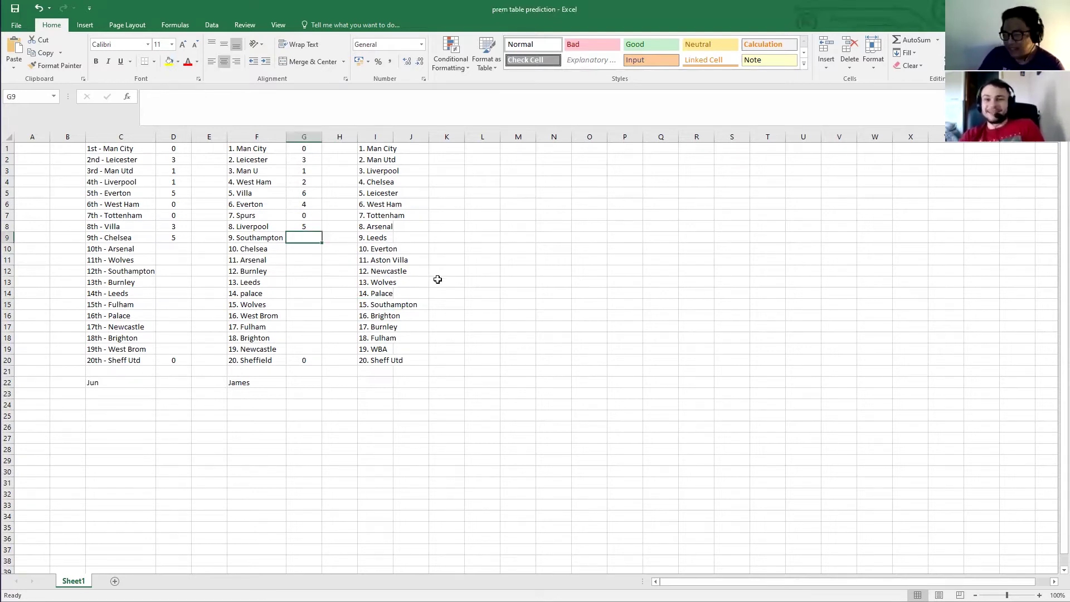
pyautogui.write('6')
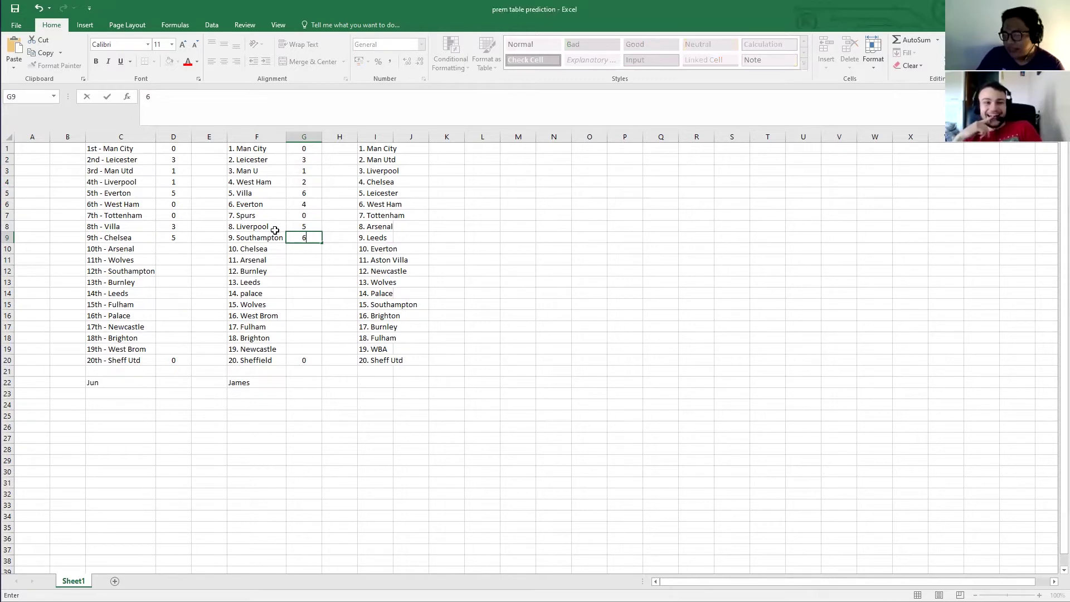
pyautogui.press('Return')
pyautogui.press('Return')
pyautogui.press('Up')
pyautogui.press('Up')
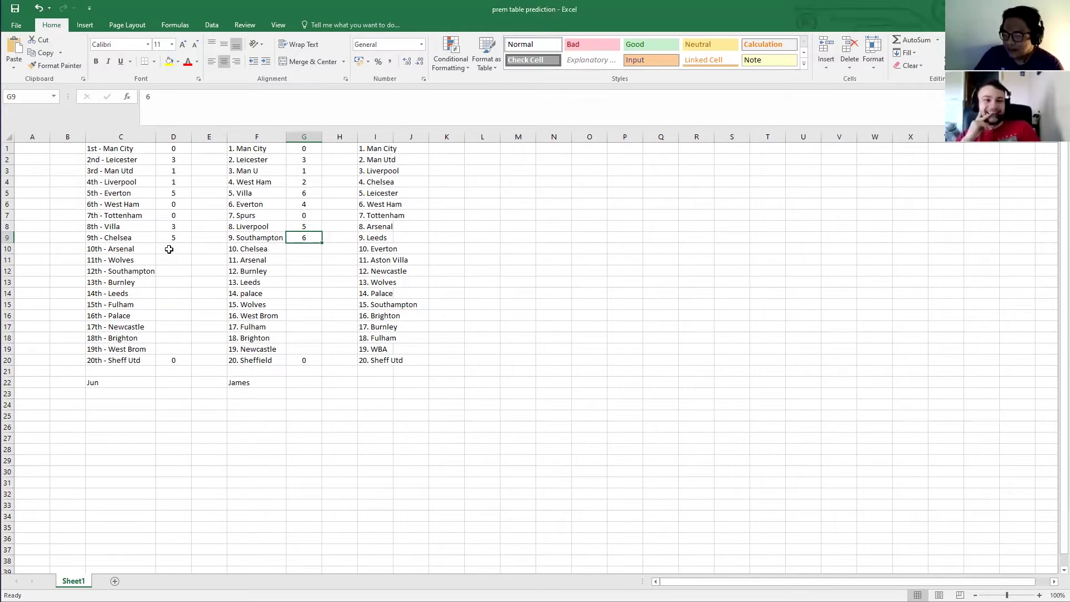
# Enter the row 10 differences: 2 for Arsenal in D10 and 6 for Chelsea in G10.
pyautogui.press('Return')
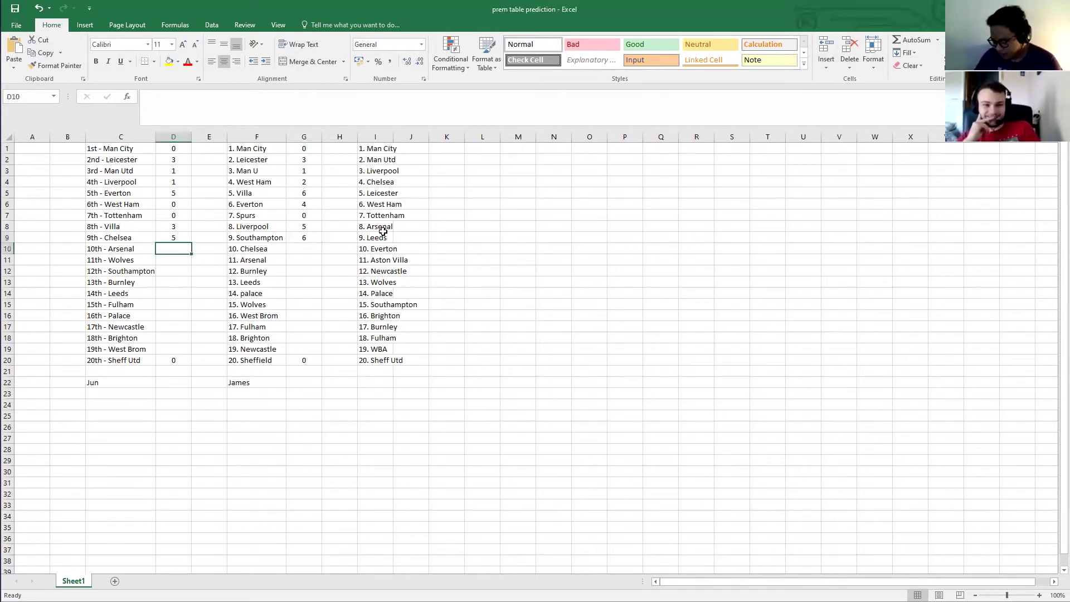
pyautogui.write('2')
pyautogui.click(290, 248)
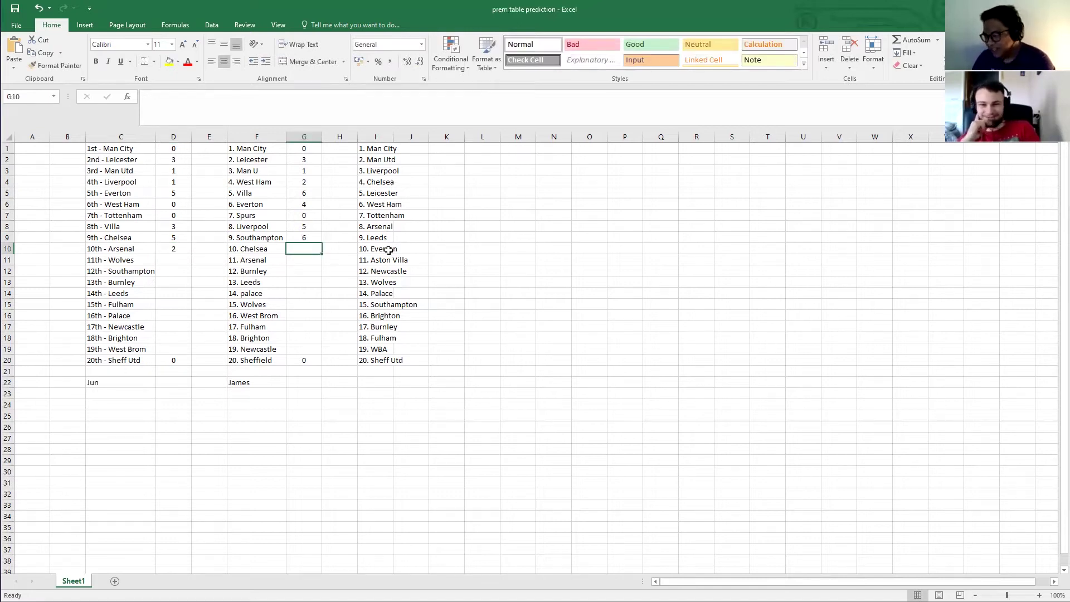
pyautogui.moveTo(237, 248); pyautogui.dragTo(108, 251)
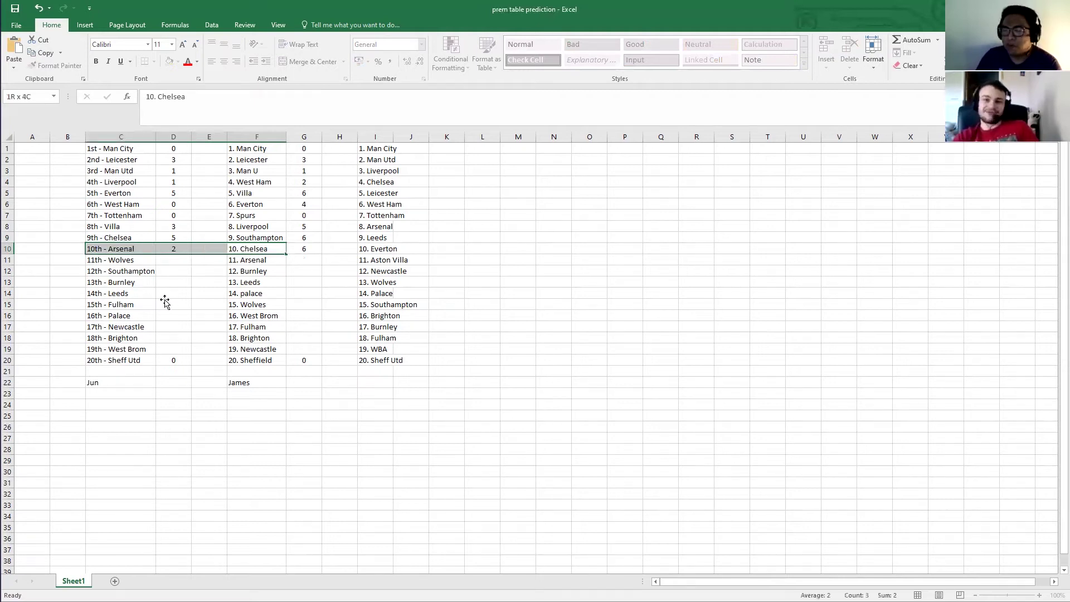
pyautogui.click(167, 299)
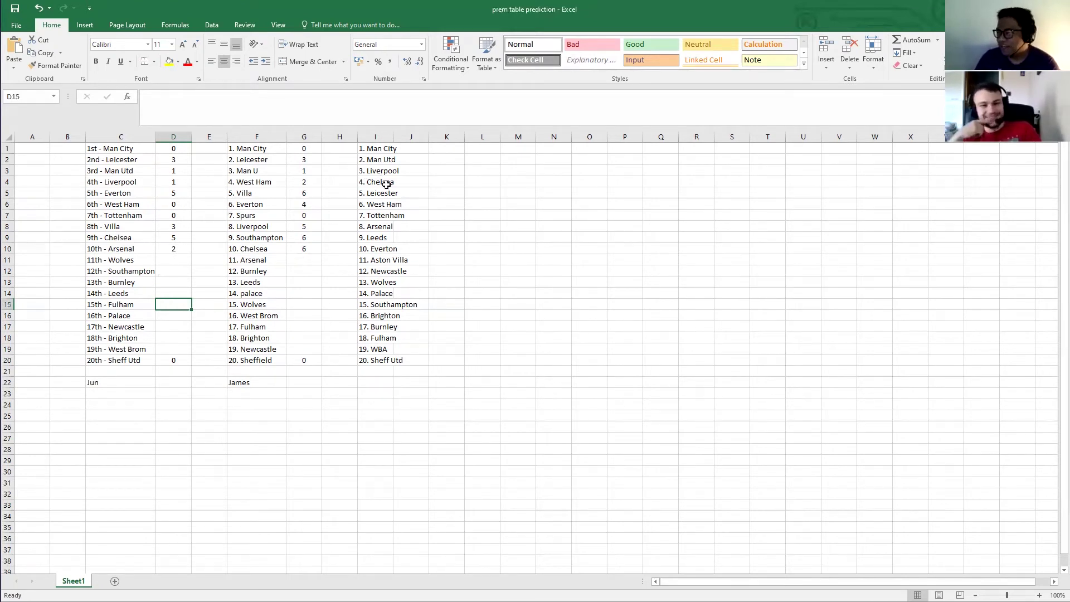
# Enter the row 11 differences: 2 for Wolves in D11 and 3 for Arsenal in G11.
pyautogui.click(128, 237)
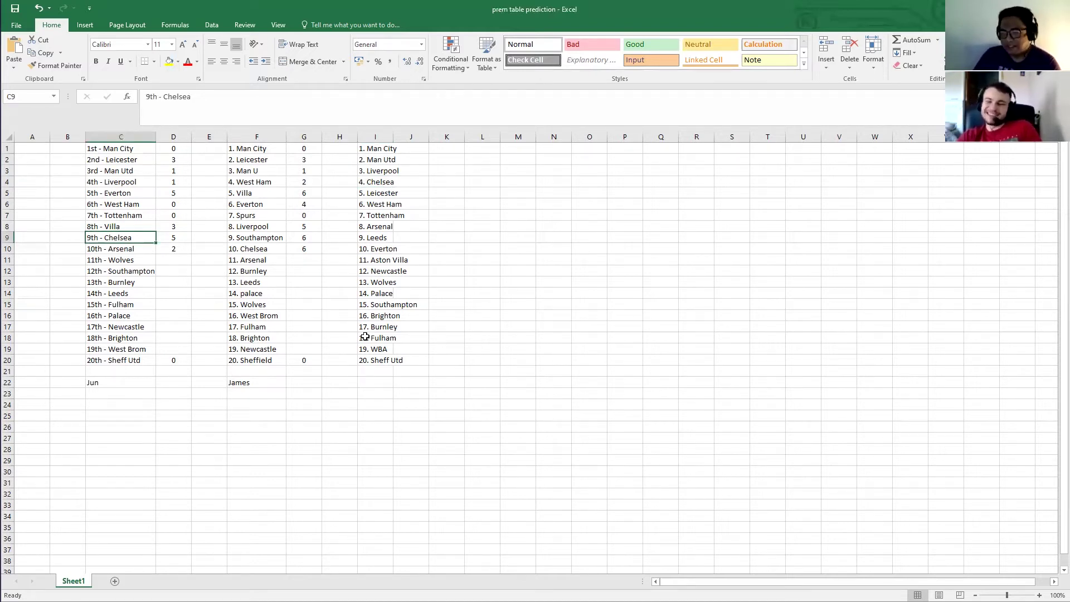
pyautogui.press('Right')
pyautogui.press('Down')
pyautogui.press('Down')
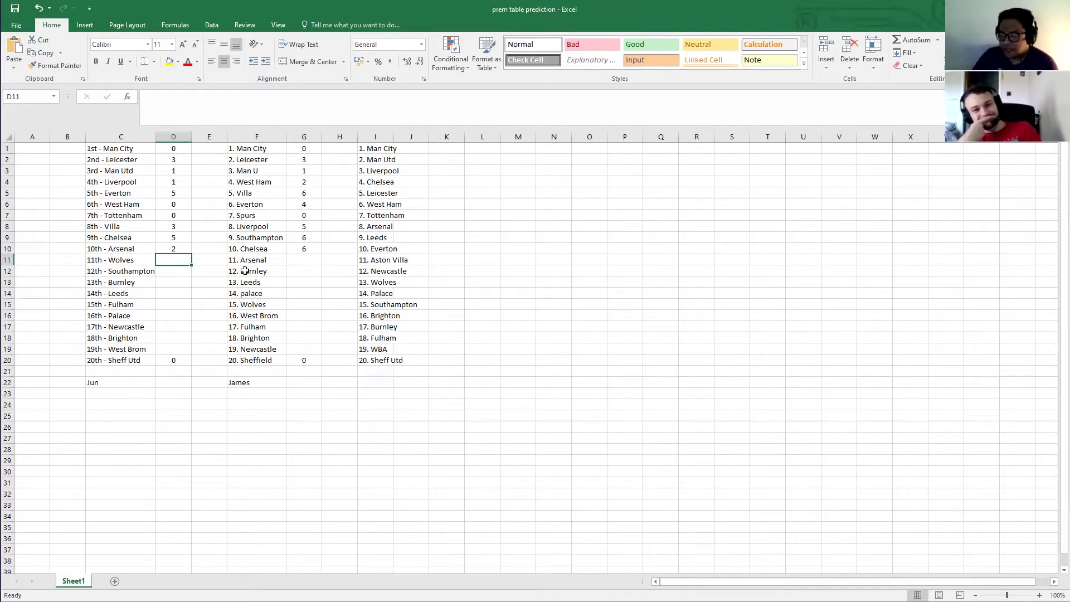
pyautogui.write('2')
pyautogui.click(304, 261)
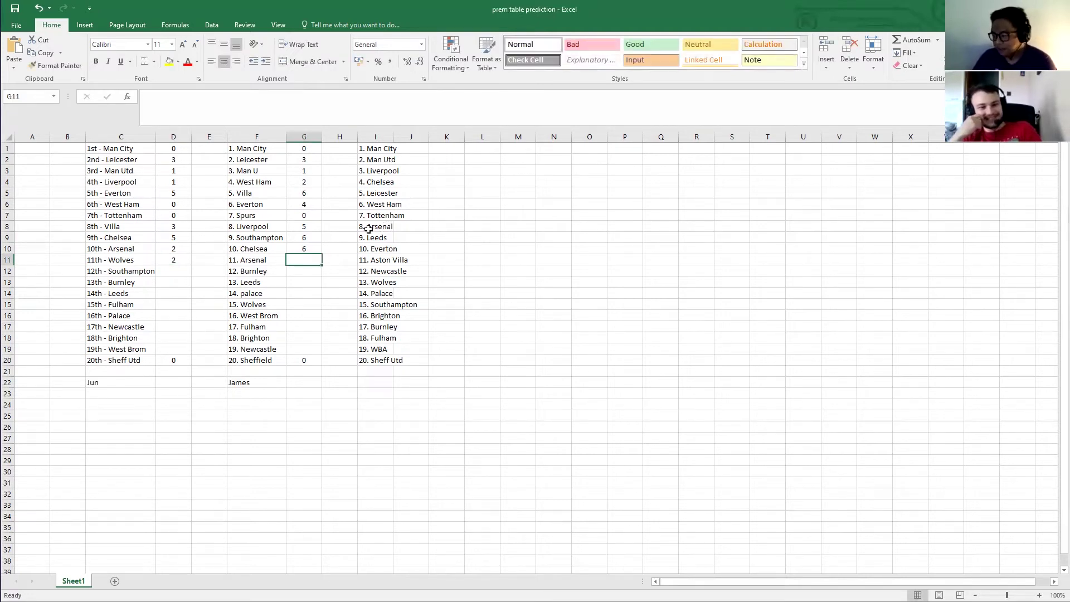
pyautogui.write('3')
pyautogui.click(302, 304)
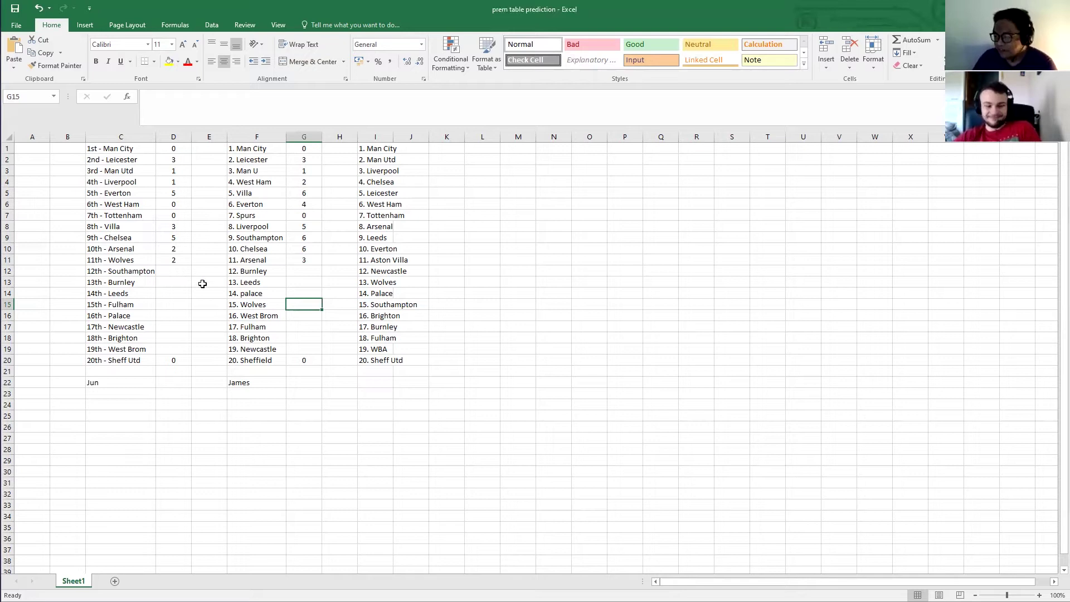
# Enter the row 12 differences: 3 for Southampton in D12 and 5 for Burnley in G12.
pyautogui.click(188, 274)
pyautogui.write('3')
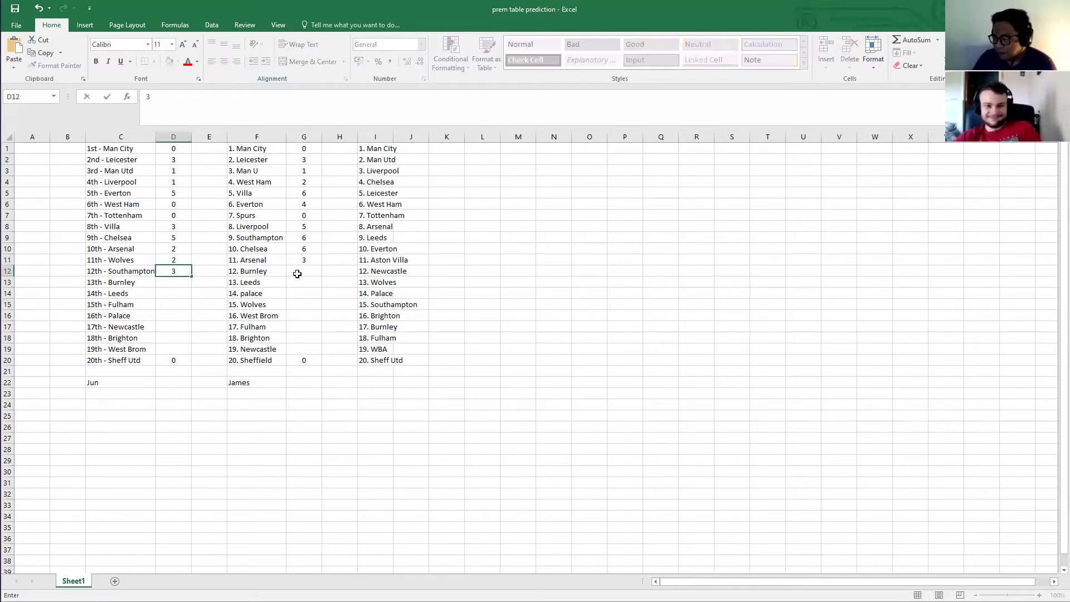
pyautogui.click(297, 273)
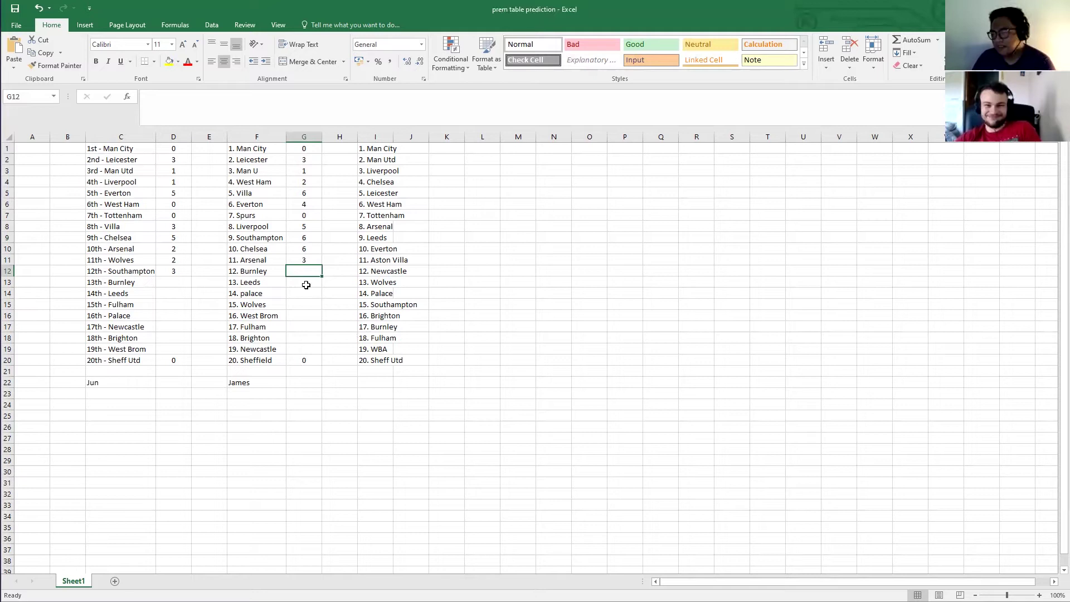
pyautogui.write('5')
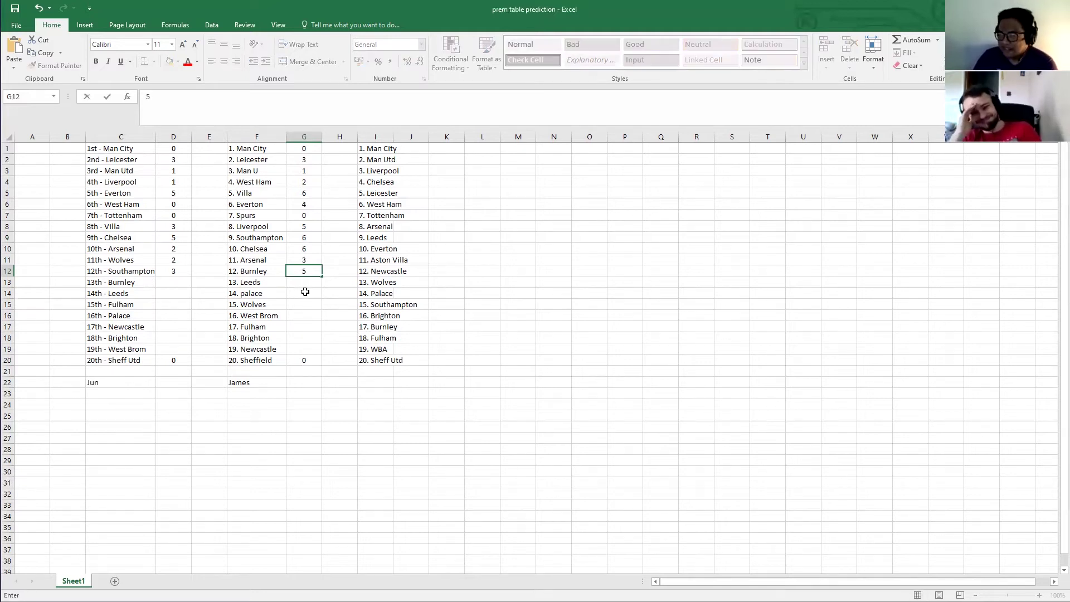
pyautogui.click(305, 291)
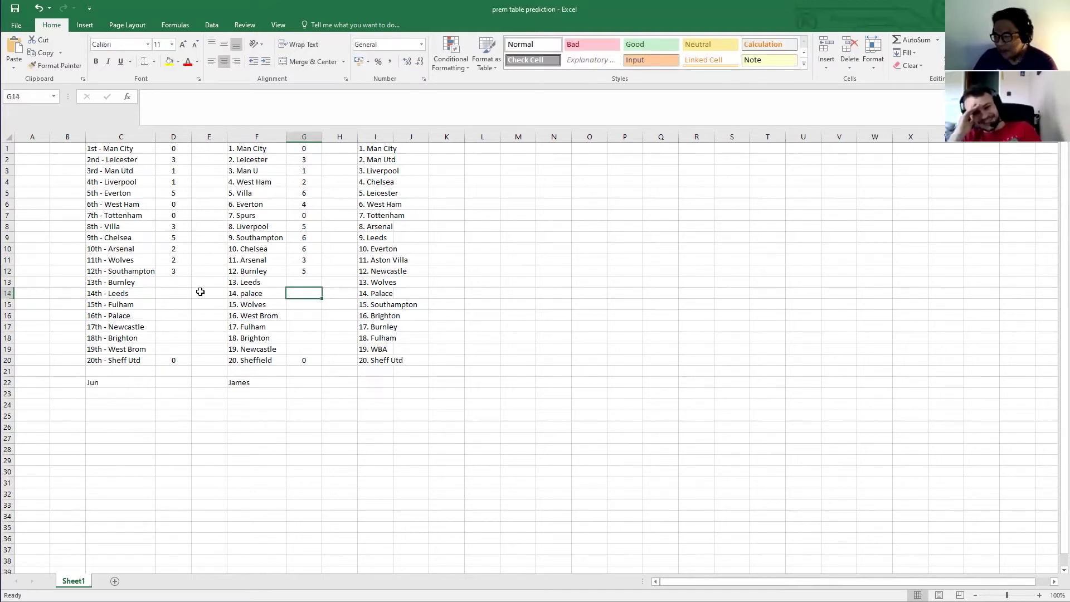
# Enter the row 13 differences: 4 for Burnley in D13 and 4 for Leeds in G13.
pyautogui.press('Left')
pyautogui.press('Left')
pyautogui.press('Left')
pyautogui.press('Up')
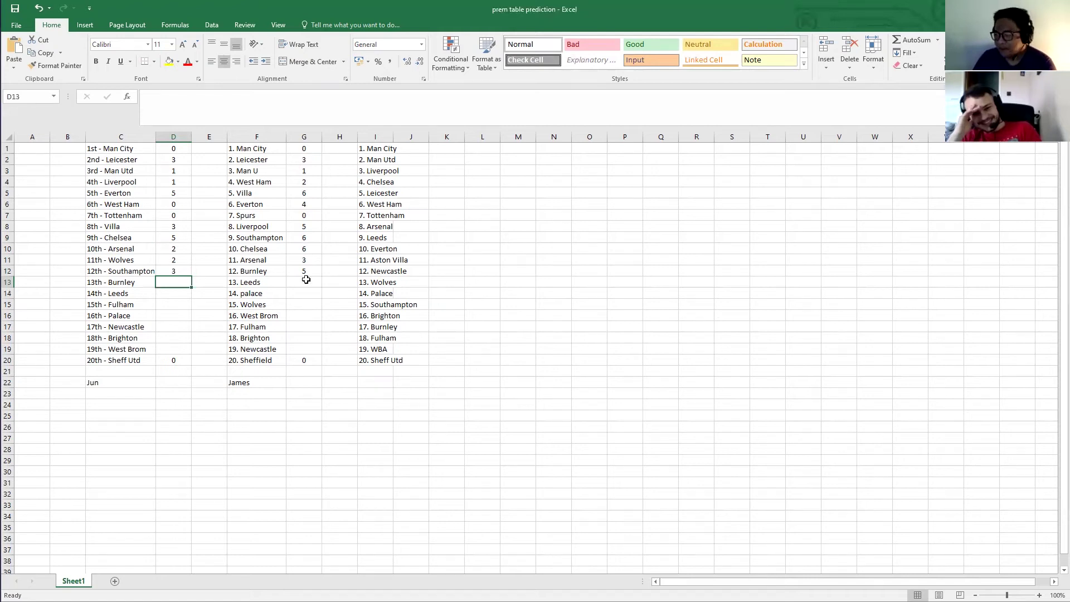
pyautogui.write('4')
pyautogui.press('Right')
pyautogui.press('Right')
pyautogui.press('Right')
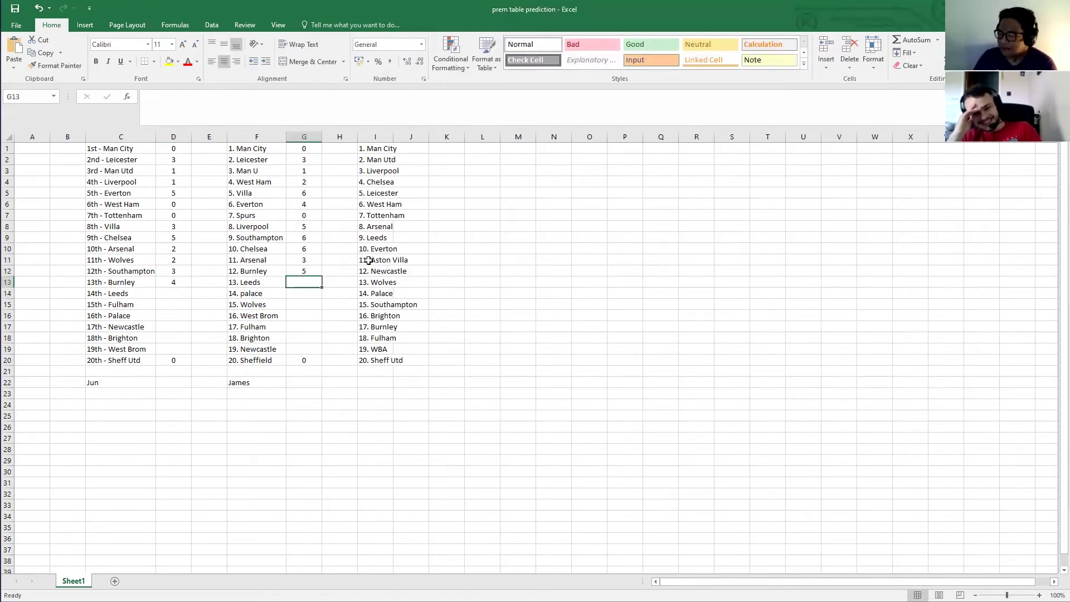
pyautogui.write('4')
pyautogui.click(482, 349)
# Enter 0 as the position difference for Palace in G14.
pyautogui.click(187, 296)
pyautogui.click(299, 293)
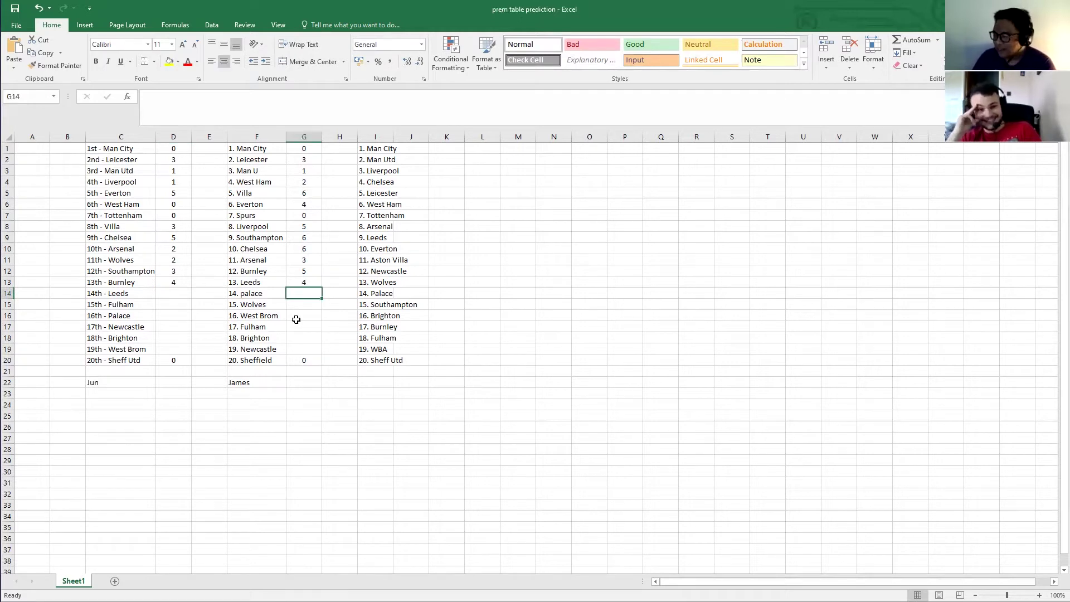
pyautogui.write('0')
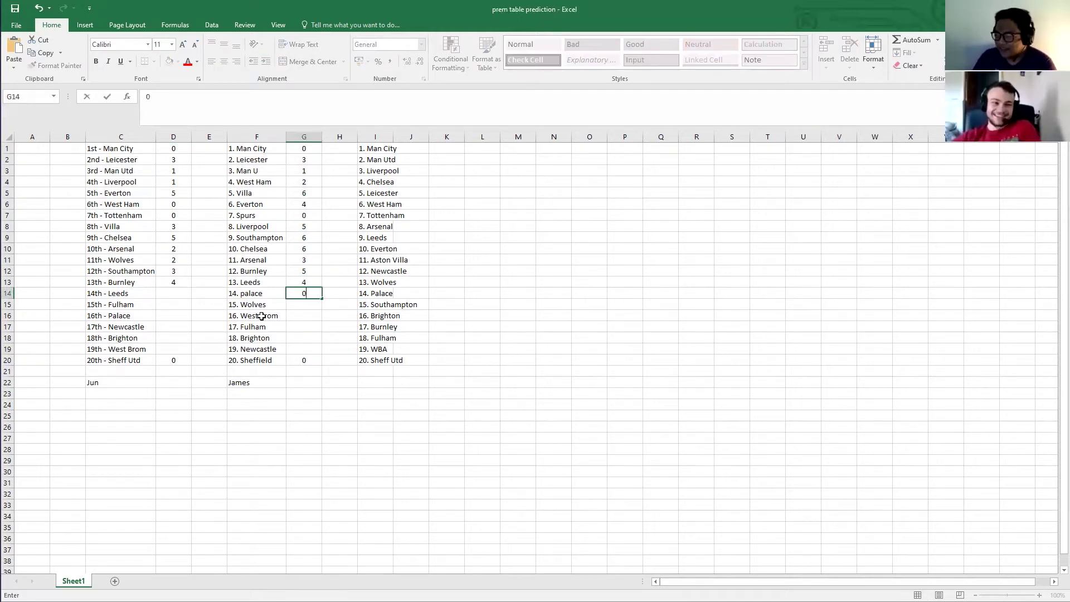
pyautogui.press('Return')
# Enter 5 as the position difference for Leeds in D14.
pyautogui.press('Left')
pyautogui.press('Left')
pyautogui.press('Left')
pyautogui.press('Up')
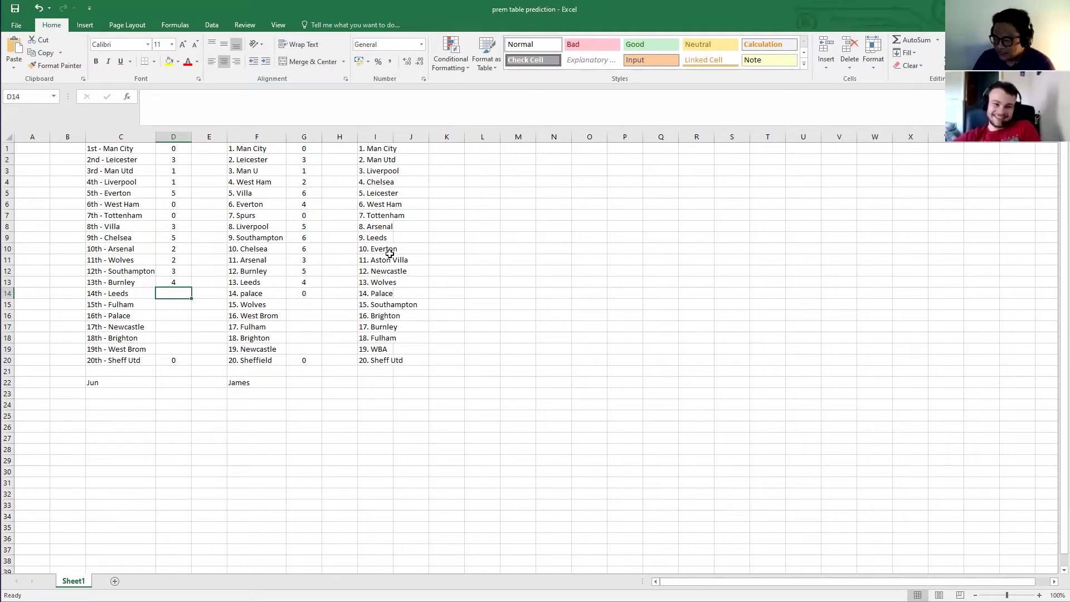
pyautogui.write('5')
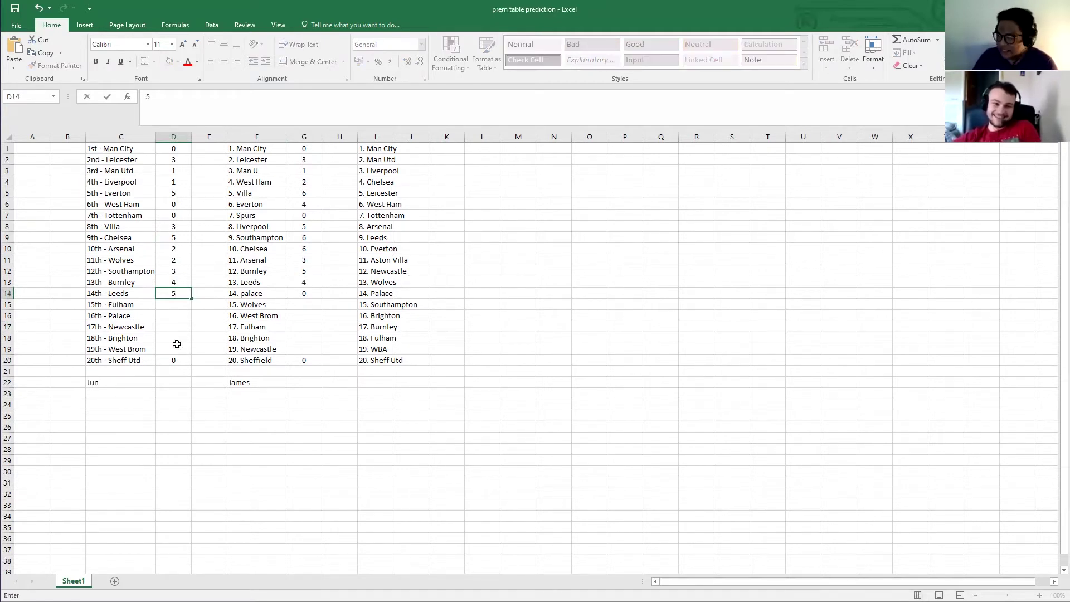
pyautogui.press('Down')
pyautogui.press('Down')
pyautogui.press('Down')
pyautogui.press('Down')
pyautogui.press('Down')
pyautogui.press('Down')
pyautogui.press('Down')
pyautogui.press('Down')
pyautogui.press('Down')
pyautogui.press('Down')
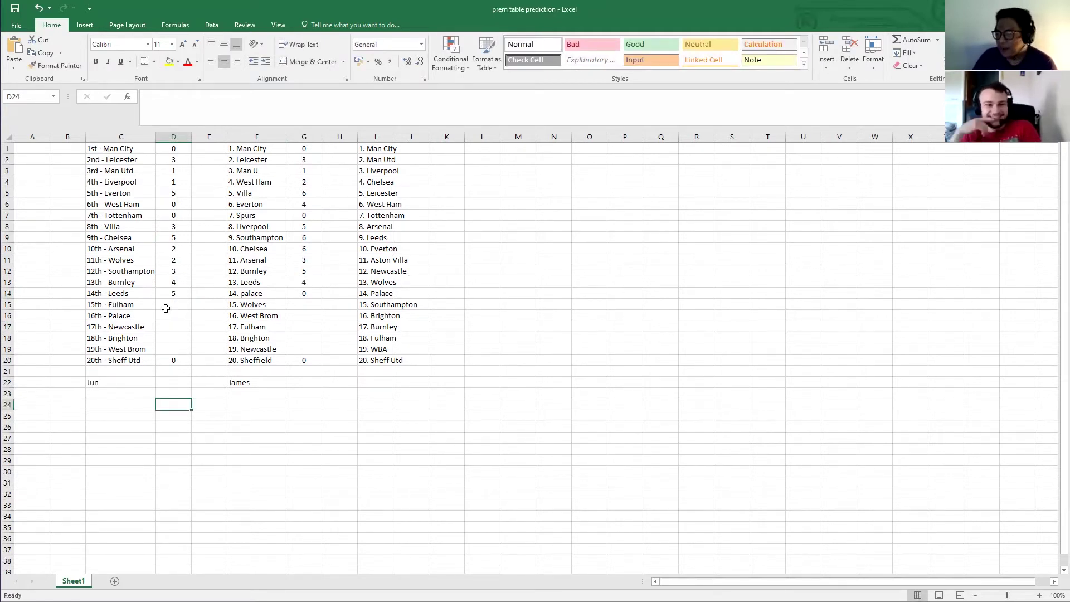
# Enter the row 15 differences: 3 for Fulham in D15 and 2 for Wolves in G15.
pyautogui.click(153, 306)
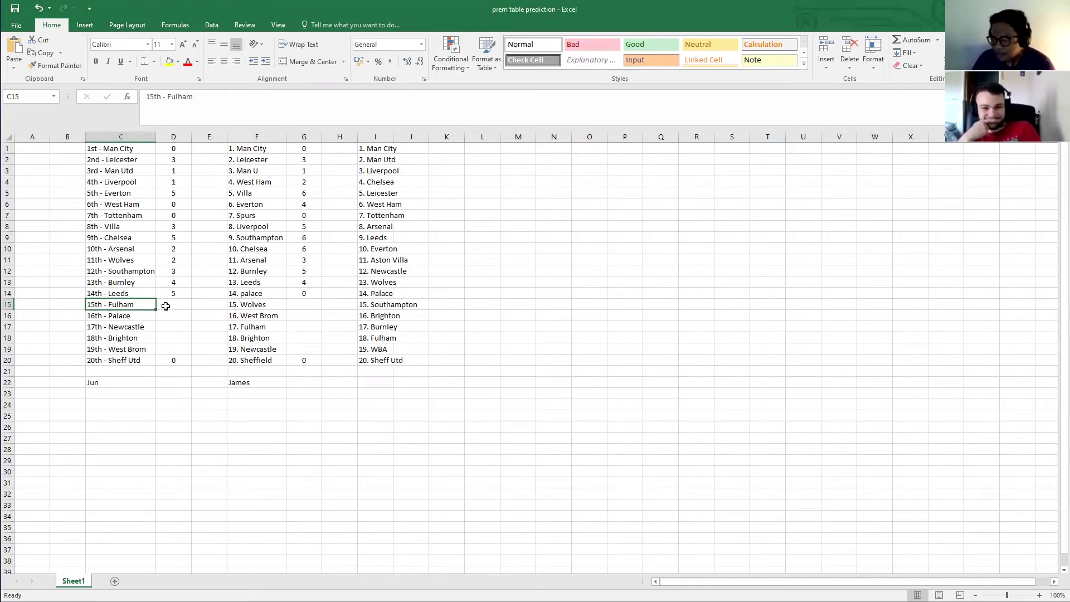
pyautogui.press('Right')
pyautogui.write('3')
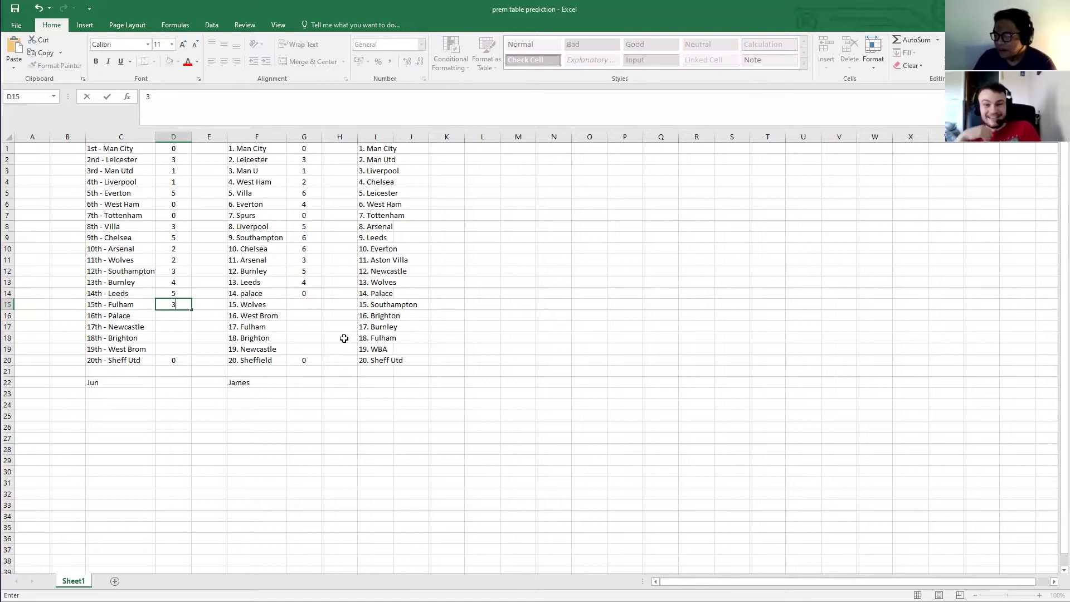
pyautogui.click(256, 415)
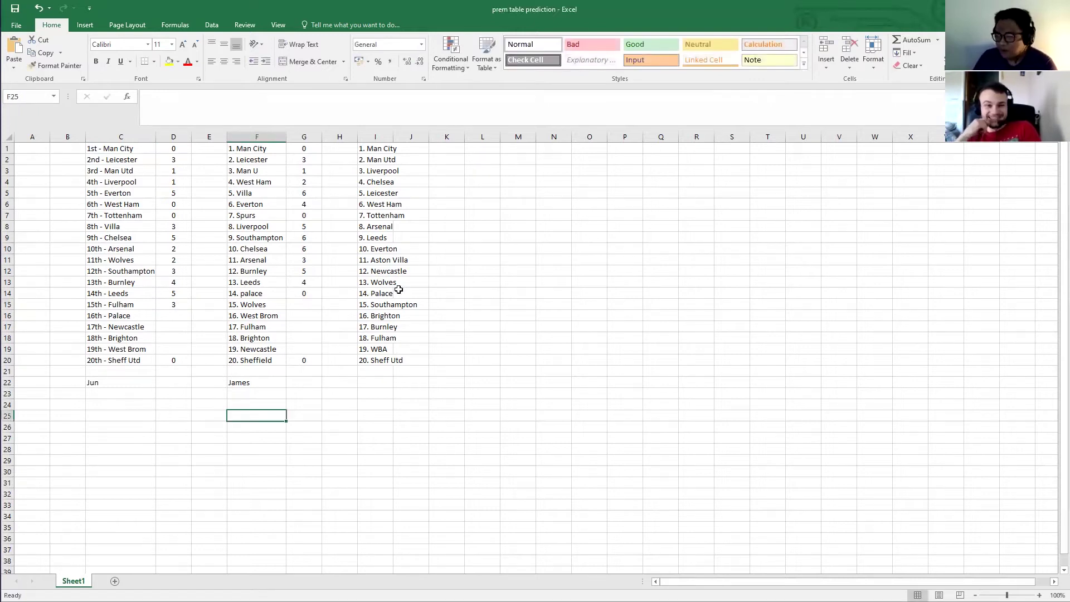
pyautogui.click(304, 304)
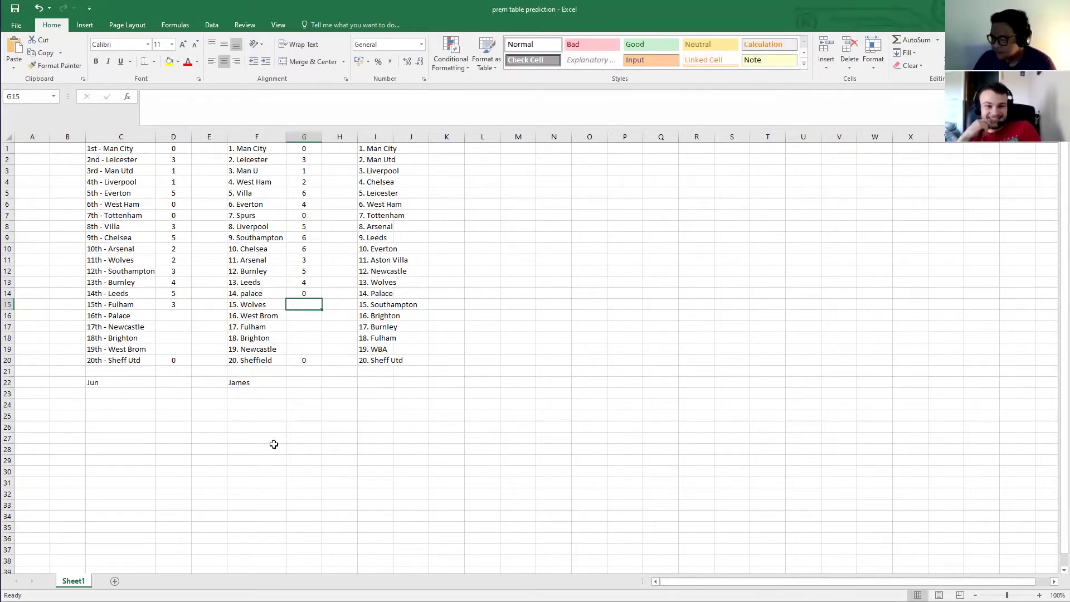
pyautogui.write('2')
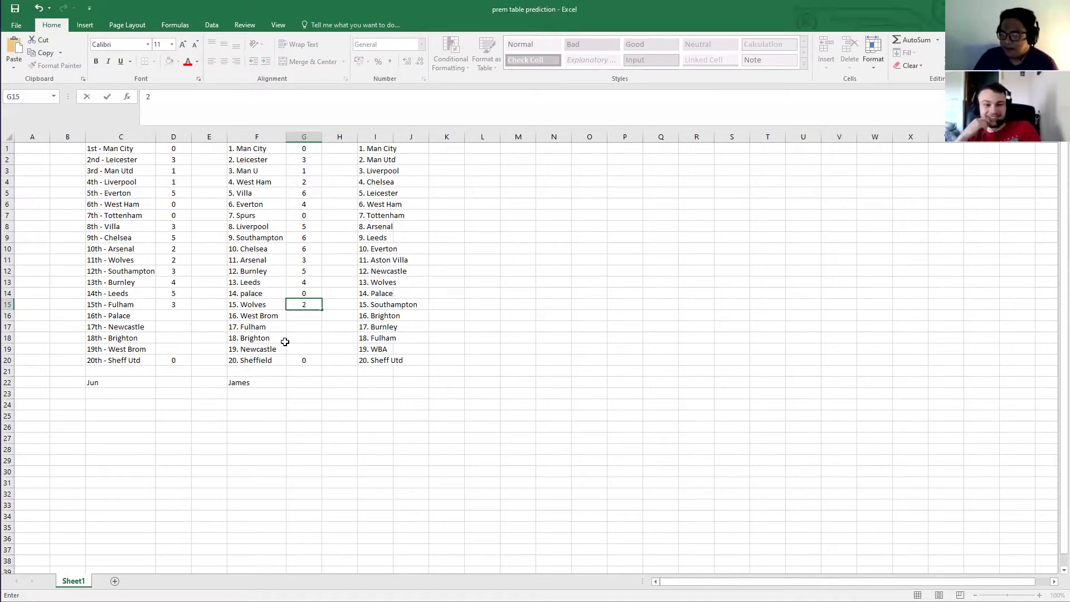
pyautogui.press('Return')
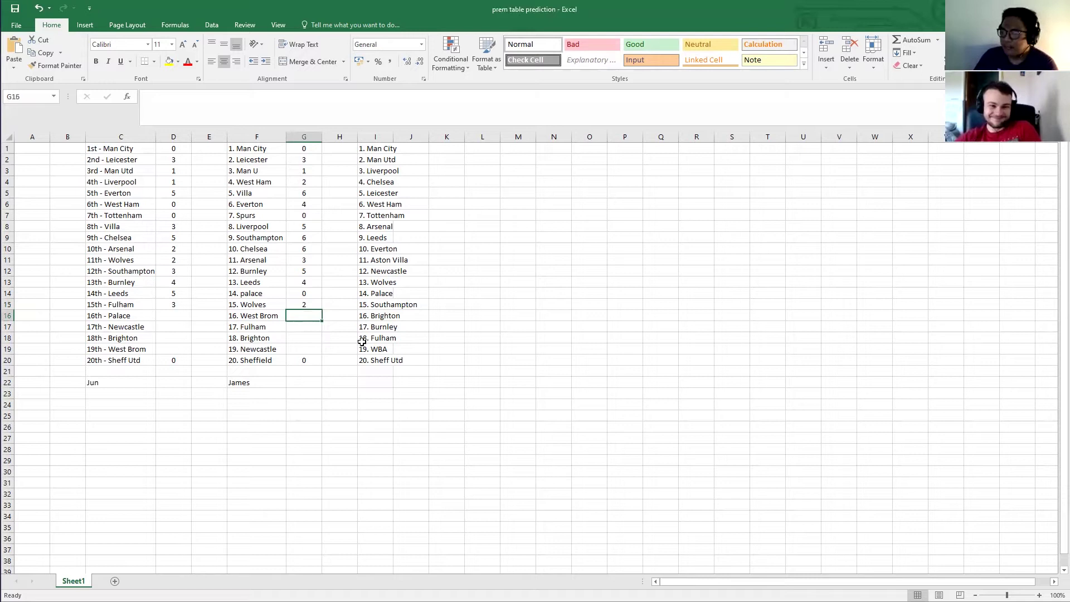
# Enter the row 16 differences: 3 for West Brom in G16 and 2 for Palace in D16.
pyautogui.write('3')
pyautogui.click(174, 313)
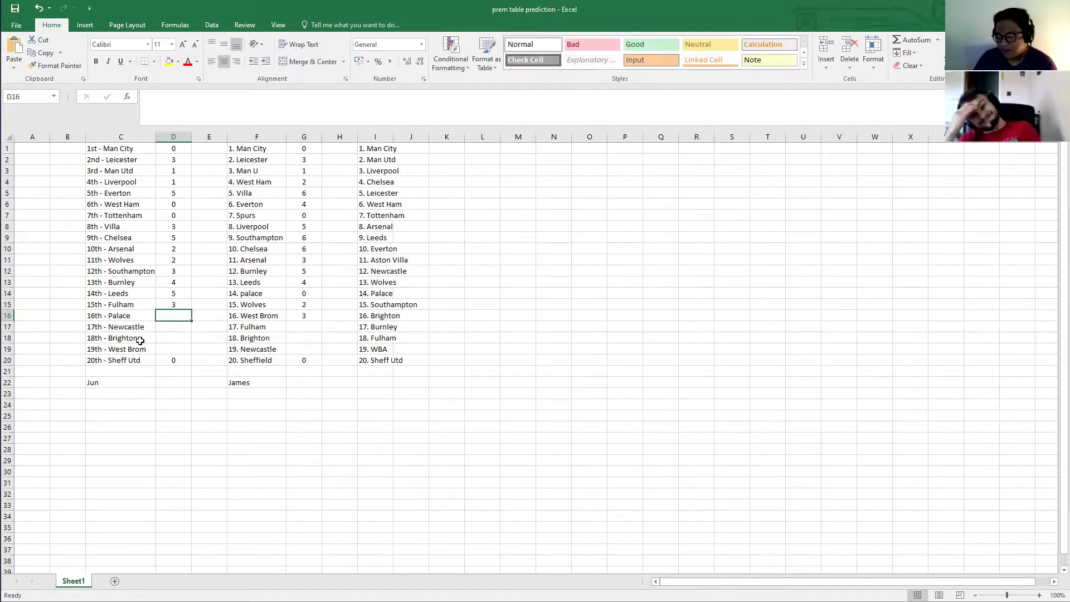
pyautogui.write('2')
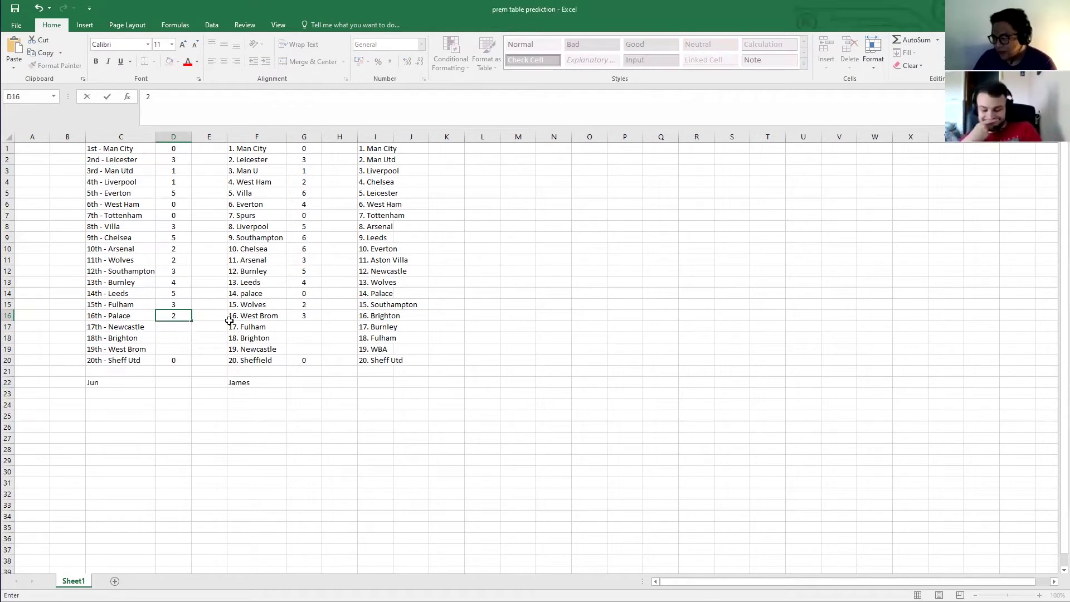
# Enter the row 17 differences: 5 for Newcastle in D17 and 1 for Fulham in G17.
pyautogui.press('Return')
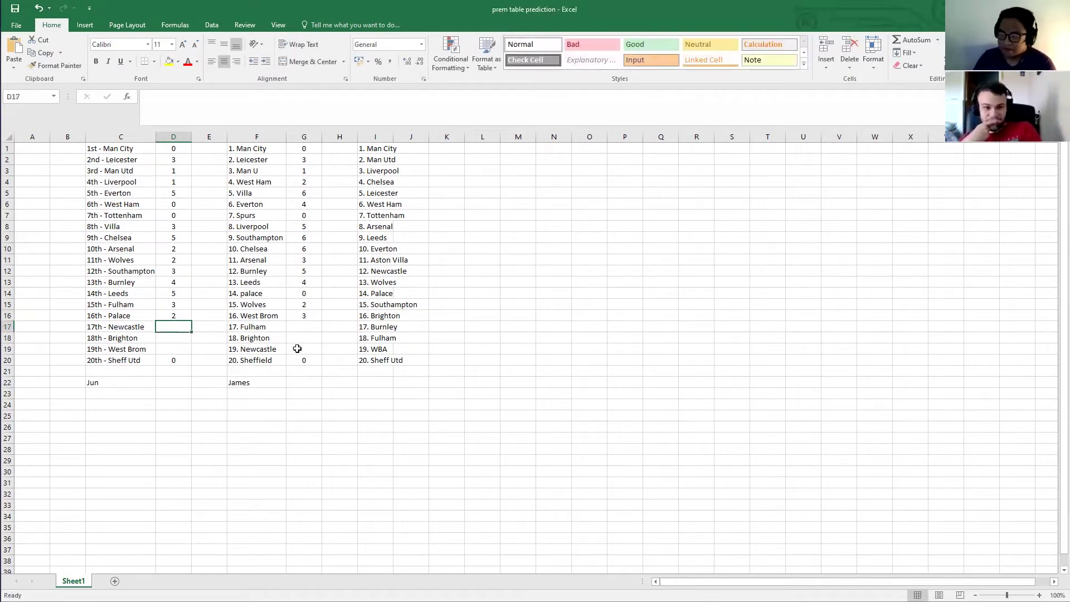
pyautogui.write('5')
pyautogui.click(306, 393)
pyautogui.press('Up')
pyautogui.press('Up')
pyautogui.press('Up')
pyautogui.press('Up')
pyautogui.press('Up')
pyautogui.press('Up')
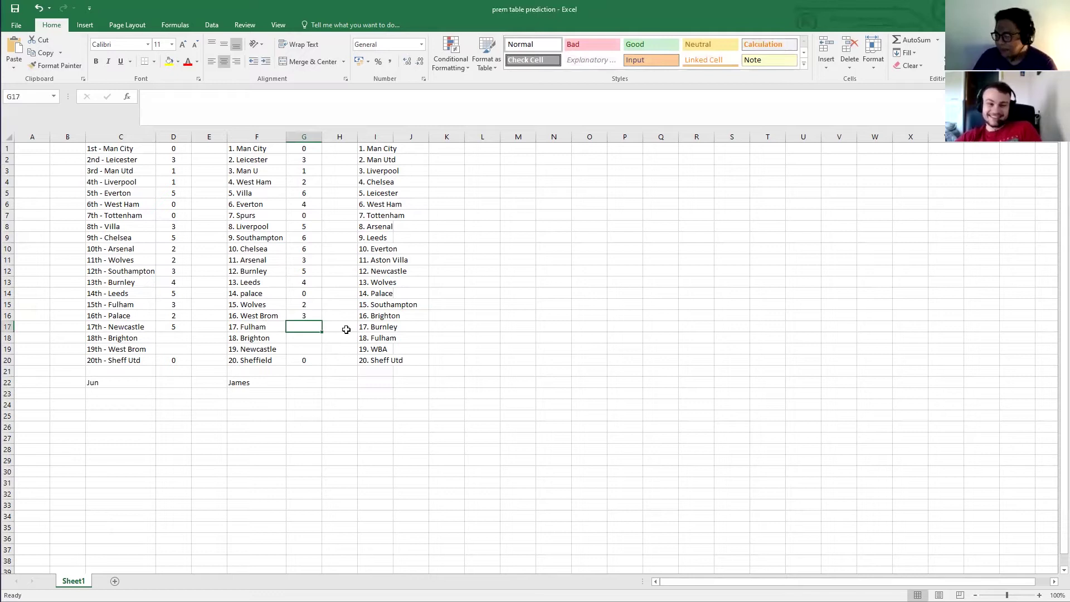
pyautogui.write('1')
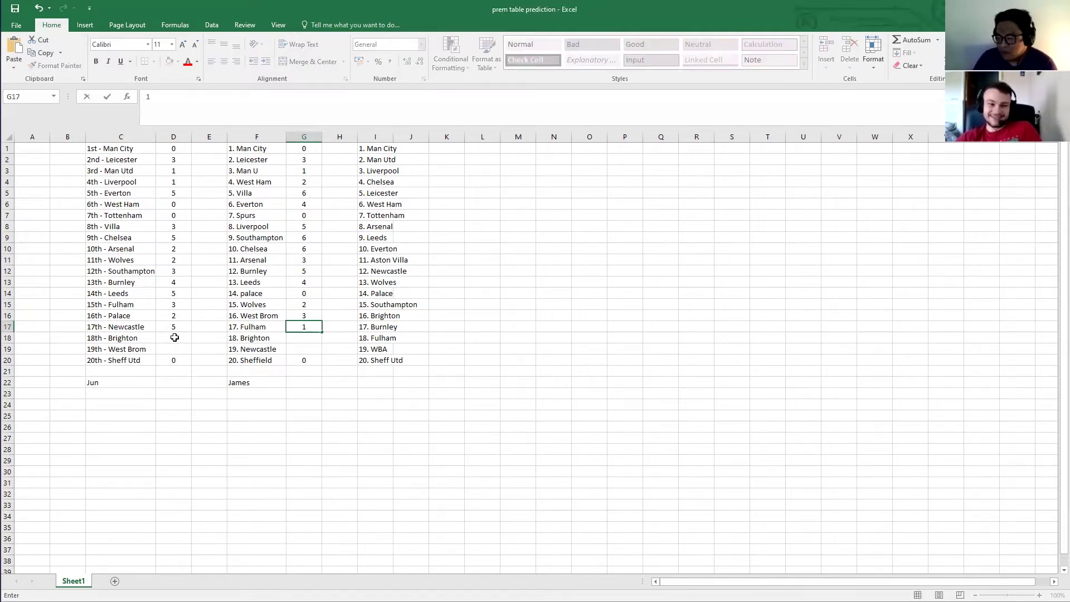
# Enter 2 as the position difference for Brighton in both D18 and G18.
pyautogui.click(174, 337)
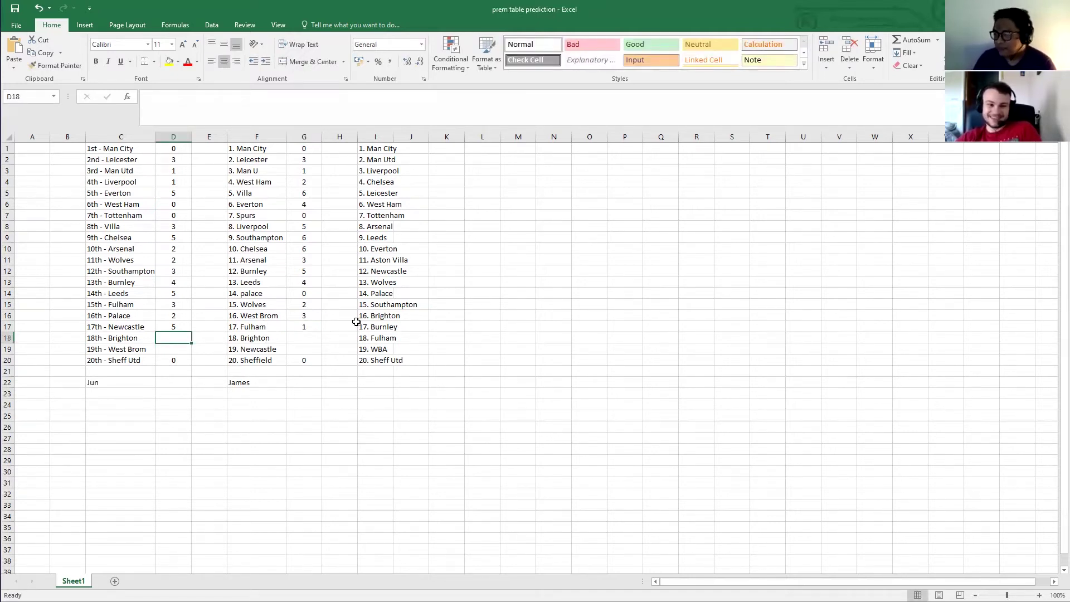
pyautogui.write('2')
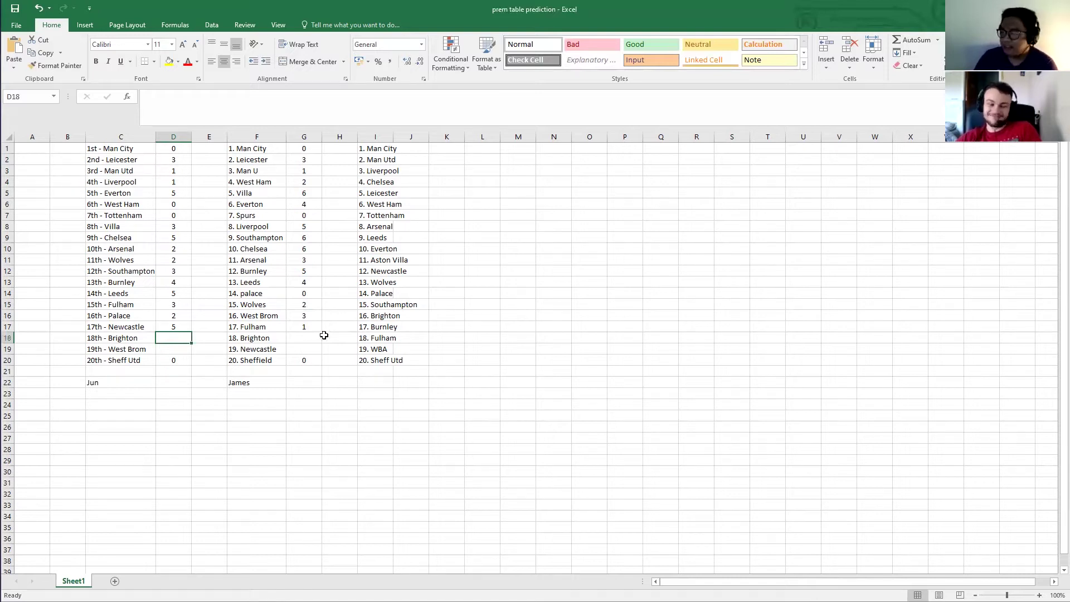
pyautogui.click(317, 335)
pyautogui.write('2')
pyautogui.click(339, 393)
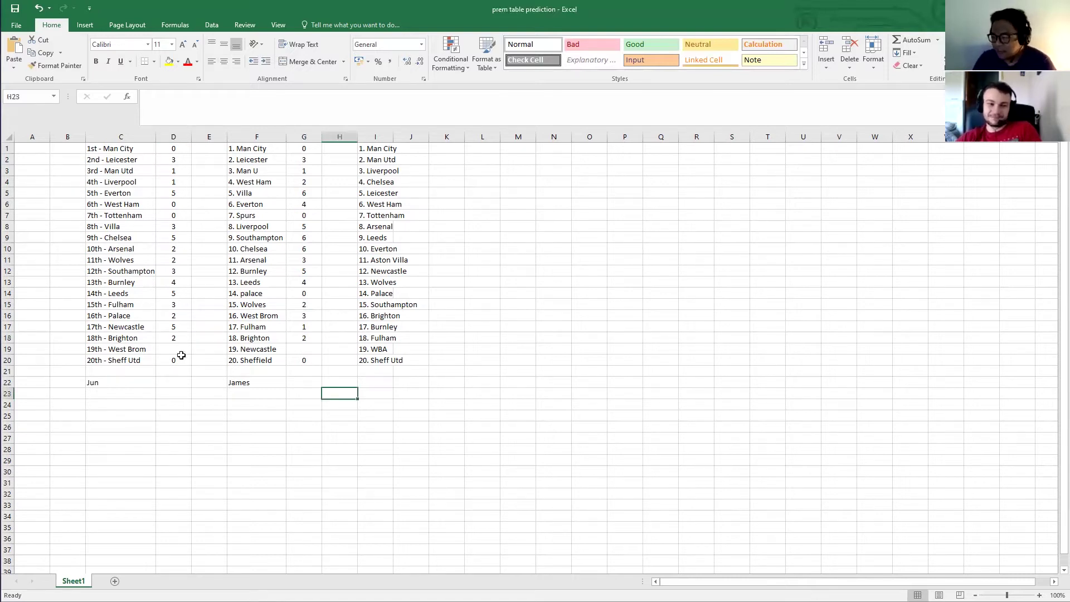
# Enter the row 19 differences: 0 for West Brom in D19 and 7 for Newcastle in G19.
pyautogui.click(179, 352)
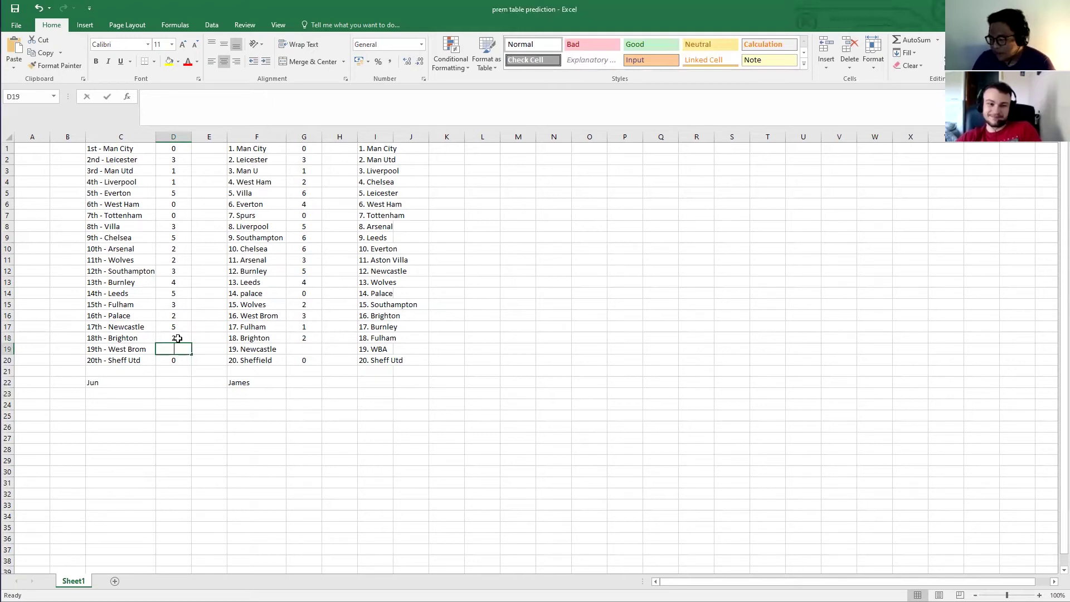
pyautogui.write('0')
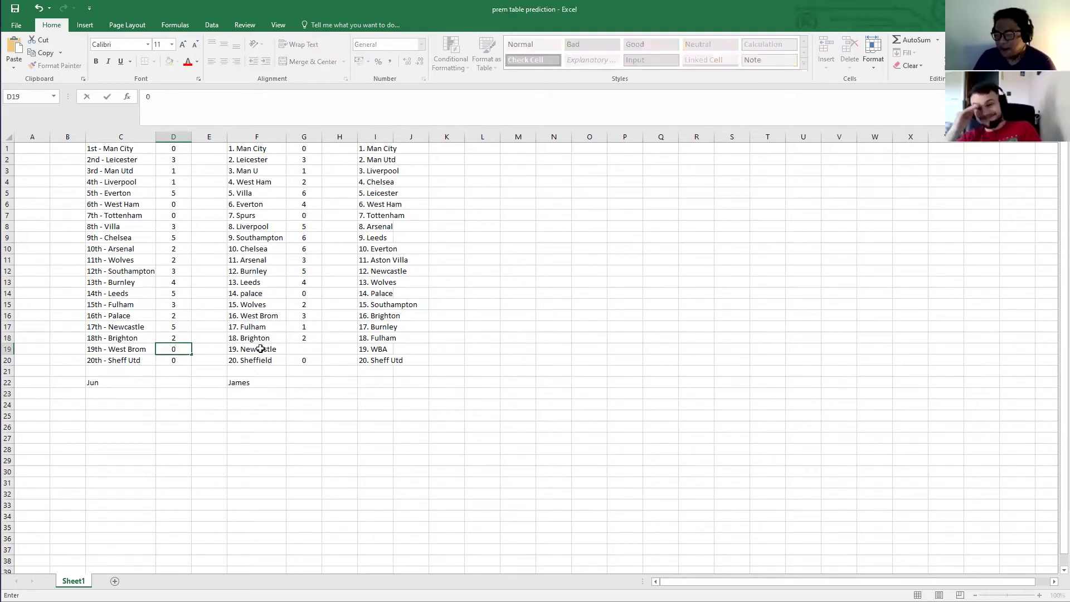
pyautogui.click(288, 350)
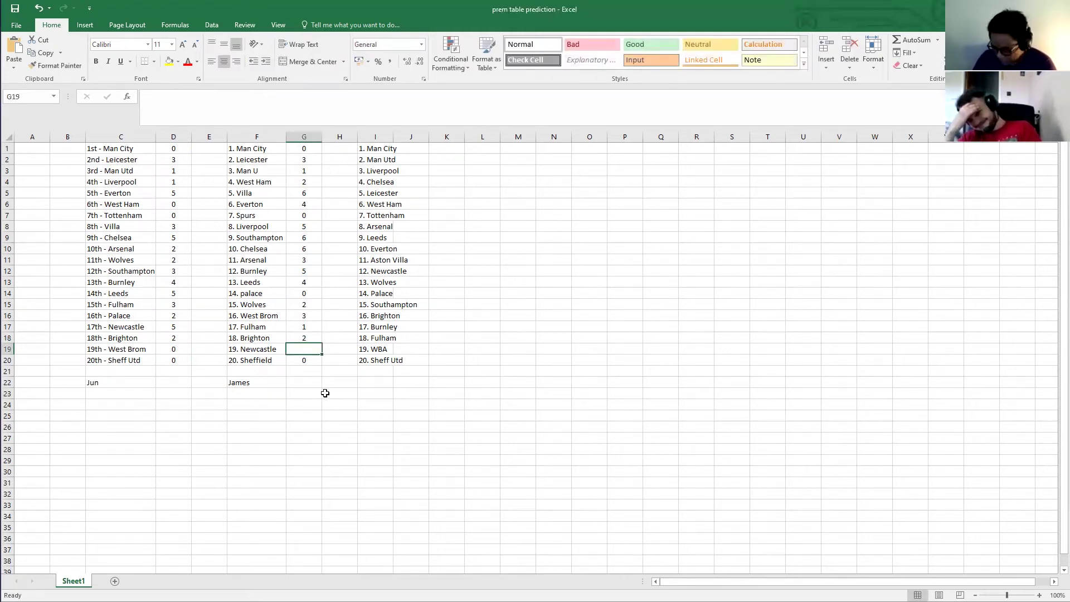
pyautogui.write('7')
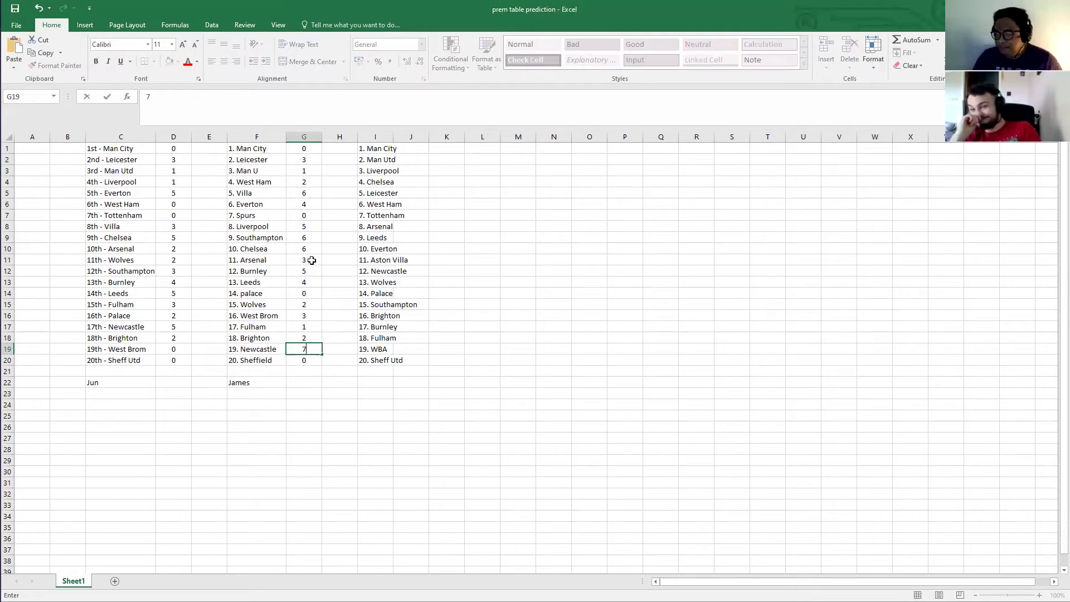
pyautogui.click(337, 393)
# Total the second prediction's position differences in G22 with the formula =SUM(G1:G20).
pyautogui.click(303, 370)
pyautogui.press('Down')
pyautogui.write('=')
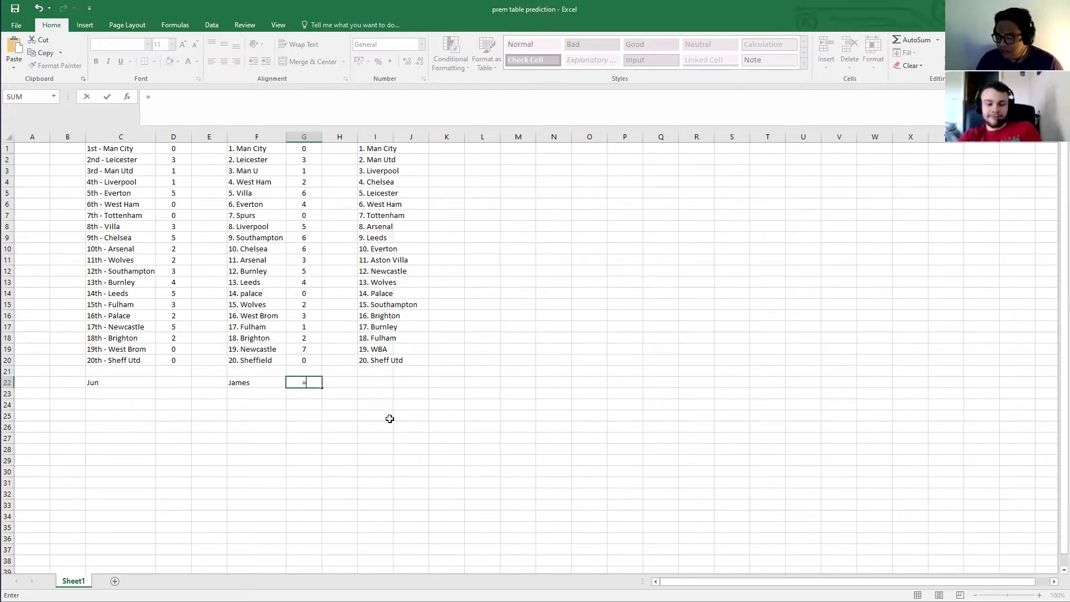
pyautogui.press('Return')
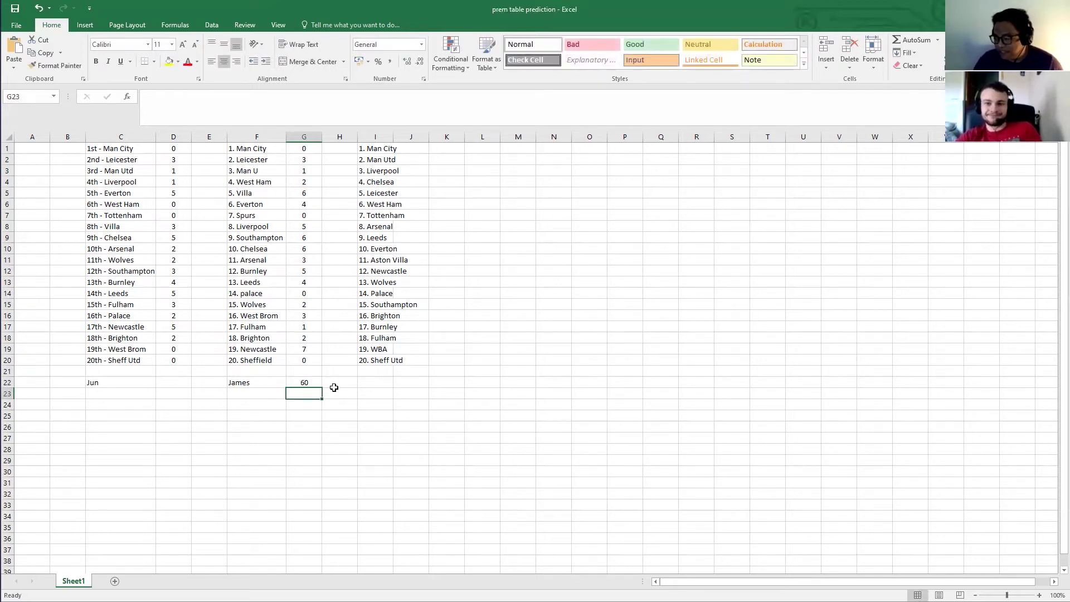
# Copy the total formula from G22 into D22 to sum the first prediction's position differences.
pyautogui.press('Up')
pyautogui.hotkey('ctrl', 'c')
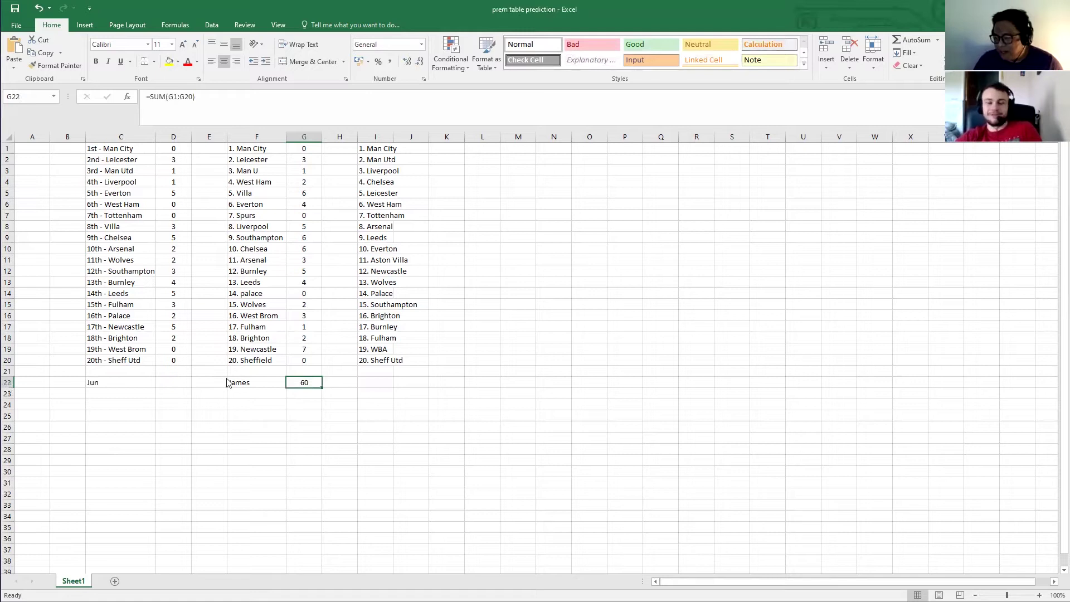
pyautogui.press('Left')
pyautogui.press('Left')
pyautogui.press('Left')
pyautogui.hotkey('ctrl', 'v')
pyautogui.click(300, 415)
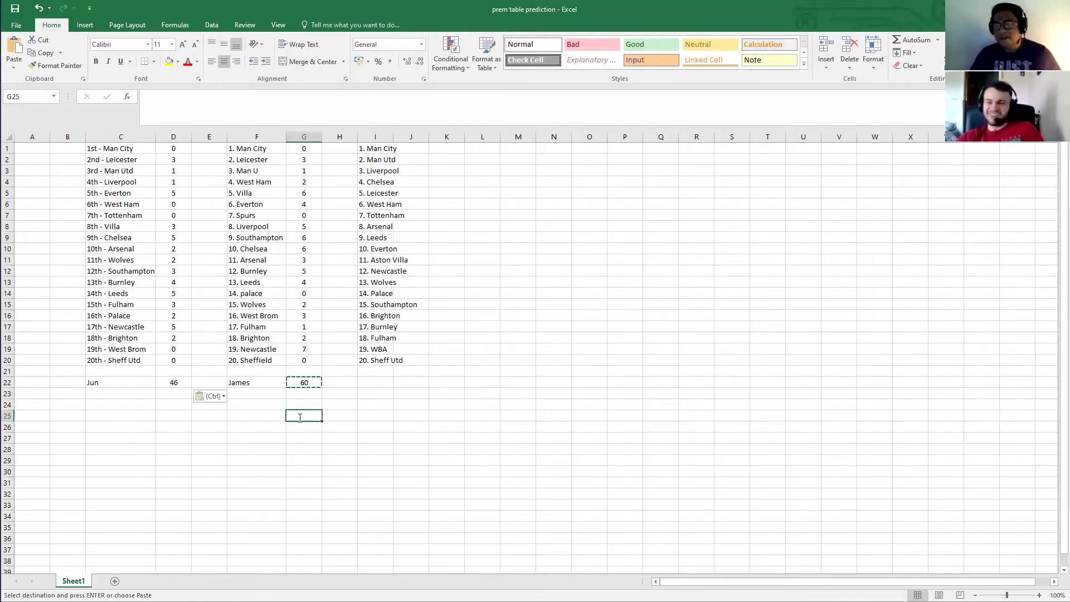
pyautogui.press('Escape')
pyautogui.click(264, 403)
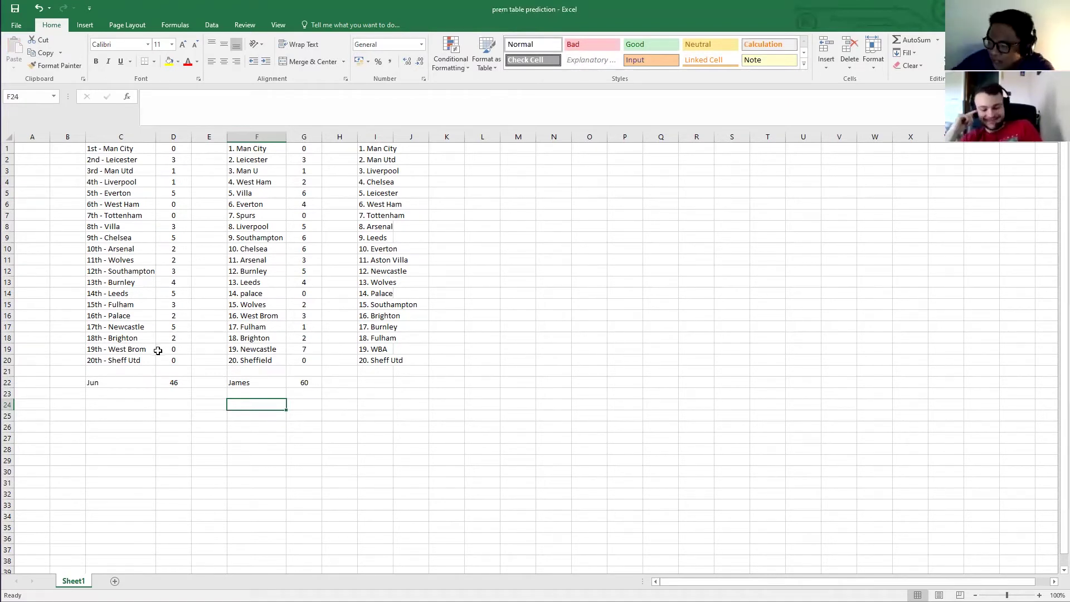
# Compare the two predictions' position differences in columns D and G, examining the closest guesses and the lower-table teams.
pyautogui.click(188, 216)
pyautogui.moveTo(181, 171); pyautogui.dragTo(179, 182)
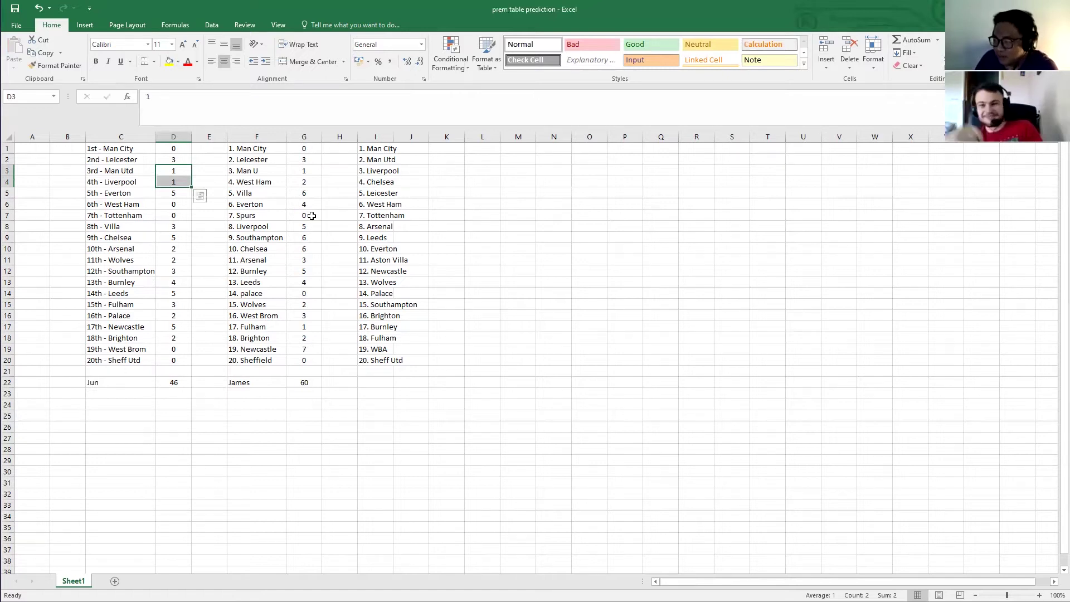
pyautogui.click(313, 290)
pyautogui.click(311, 360)
pyautogui.click(311, 218)
pyautogui.hotkey('ctrl', 'Up')
pyautogui.click(259, 359)
pyautogui.moveTo(296, 374); pyautogui.dragTo(102, 363)
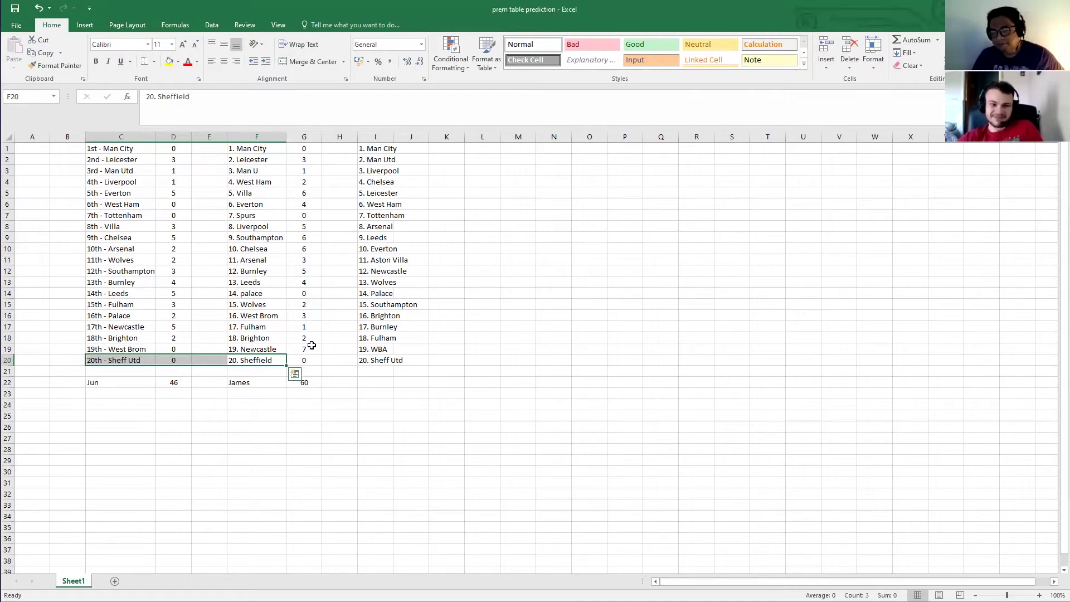
pyautogui.click(378, 466)
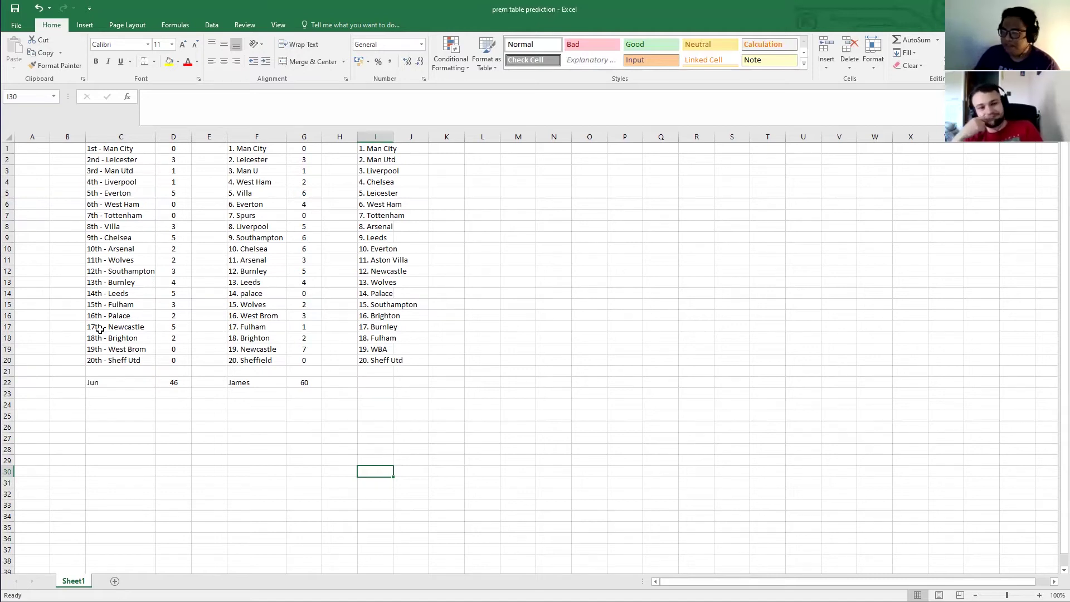
pyautogui.click(145, 370)
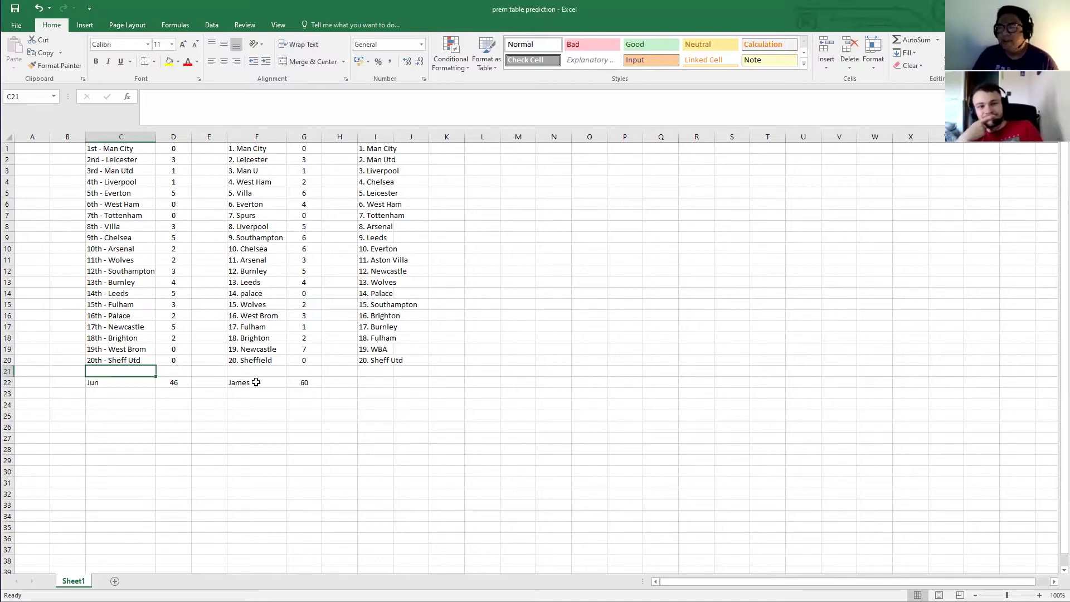
pyautogui.moveTo(209, 349); pyautogui.dragTo(303, 349)
pyautogui.moveTo(121, 306); pyautogui.dragTo(182, 306)
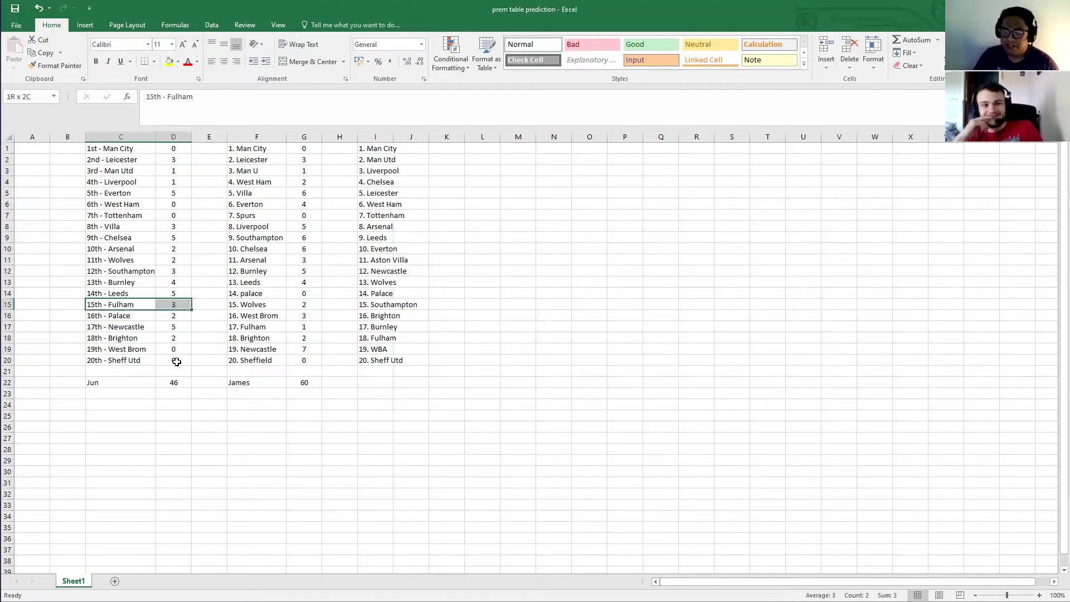
pyautogui.click(173, 360)
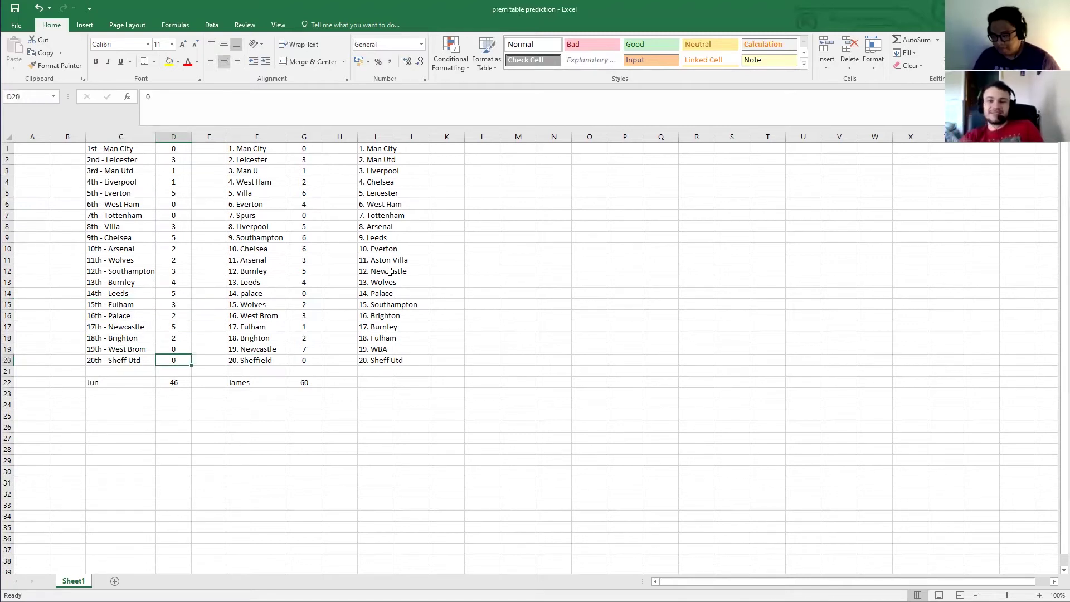